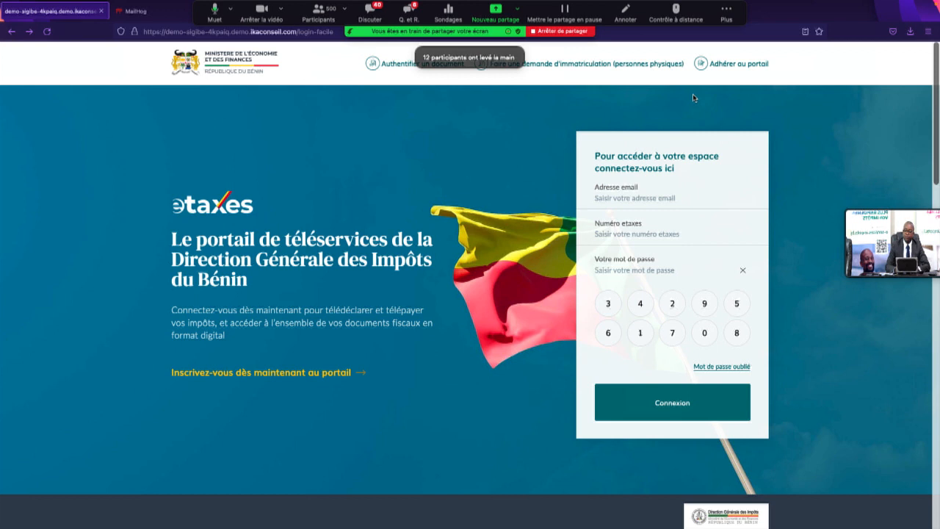
Step: Open the Formulaire d'adhésion from 'Adhérer au portail' on the etaxes portal
left_click(738, 67)
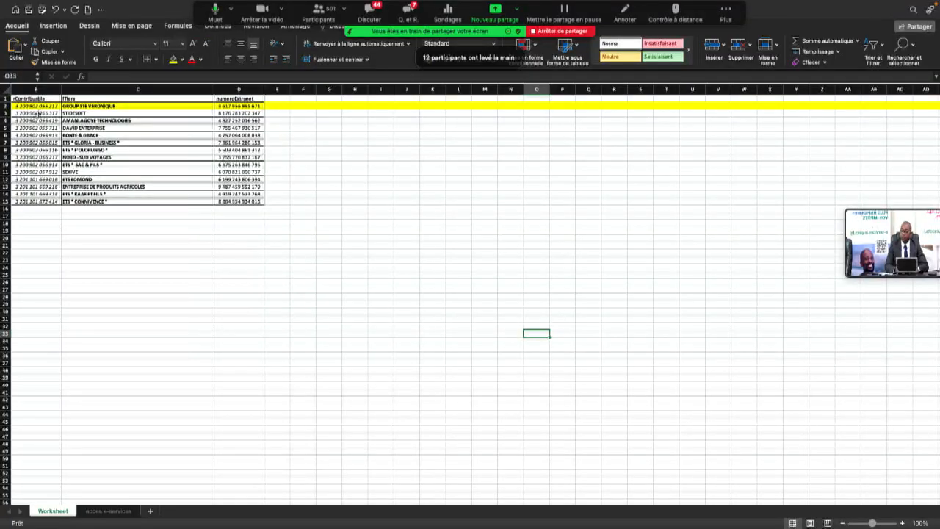
Step: Copy STIDESOFT's IFU from cell B3 and paste it into the form's IFU field
left_click(38, 113)
left_click(137, 76)
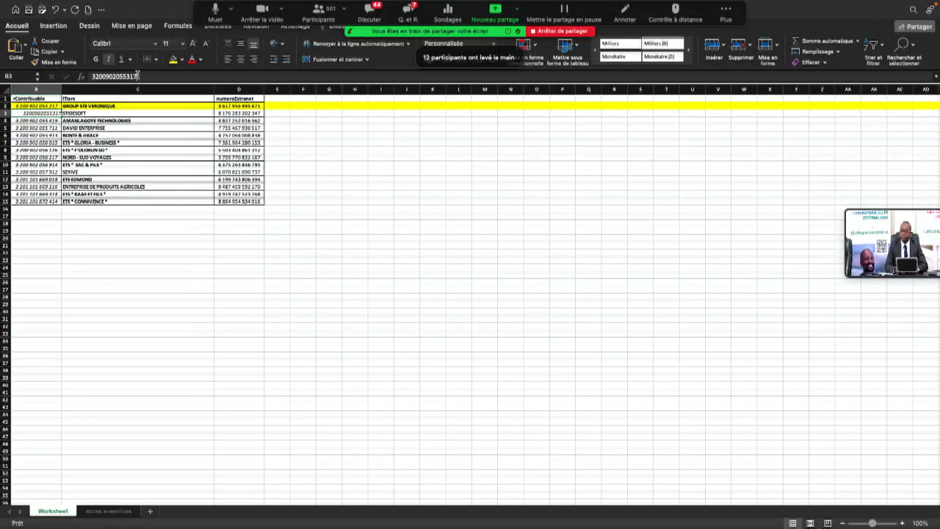
left_click(89, 76)
right_click(101, 76)
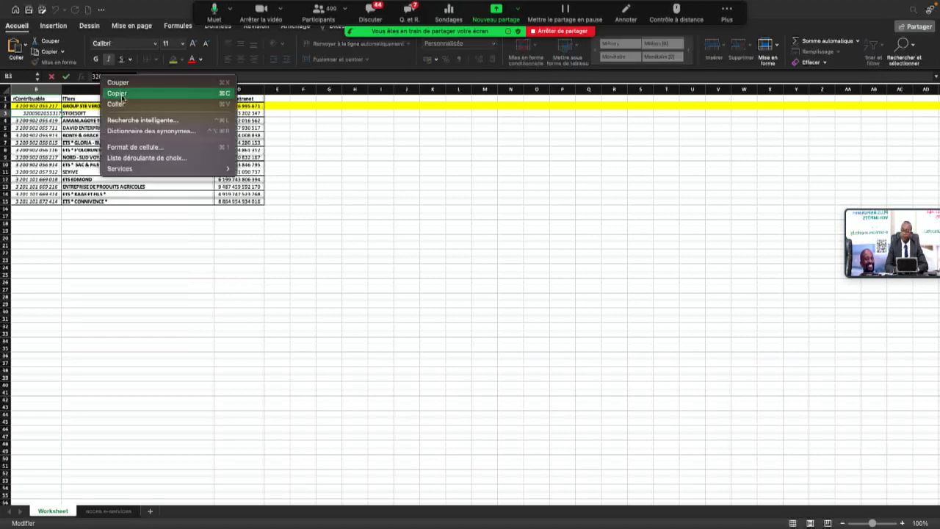
left_click(124, 96)
key("super+Tab")
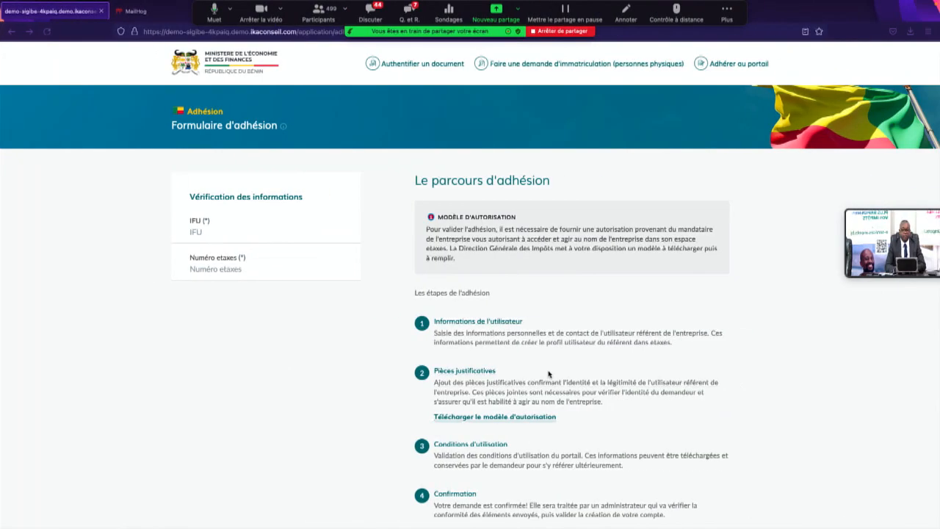
left_click(203, 234)
right_click(204, 233)
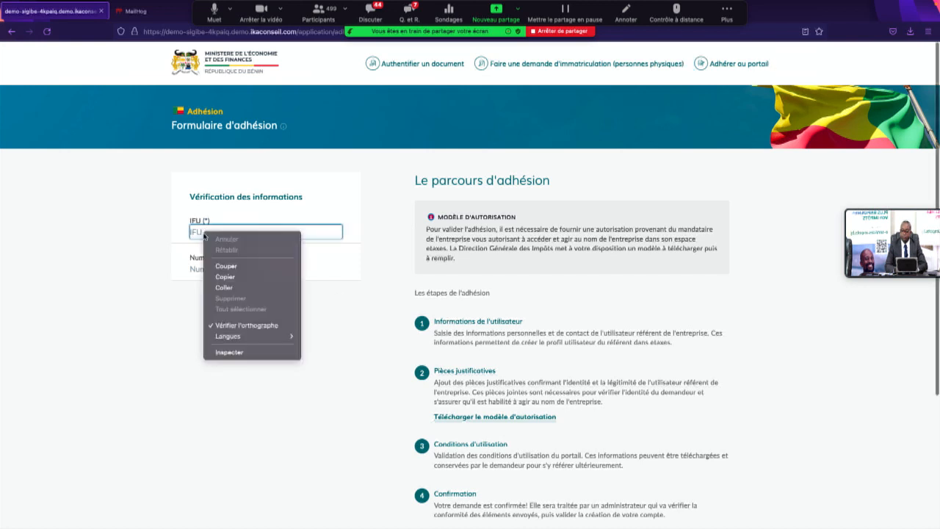
left_click(229, 287)
Step: Copy STIDESOFT's etaxes number from cell D3 in the spreadsheet
key("ctrl+Left")
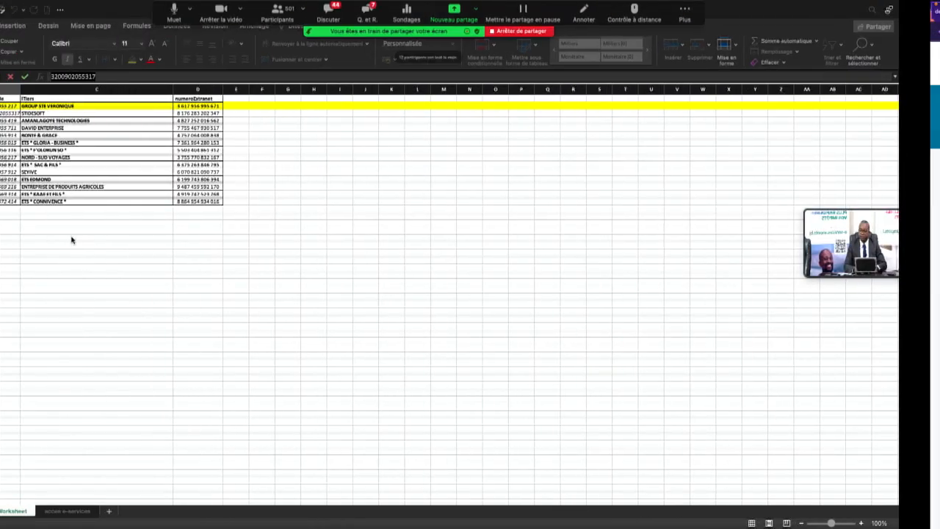
left_click(219, 113)
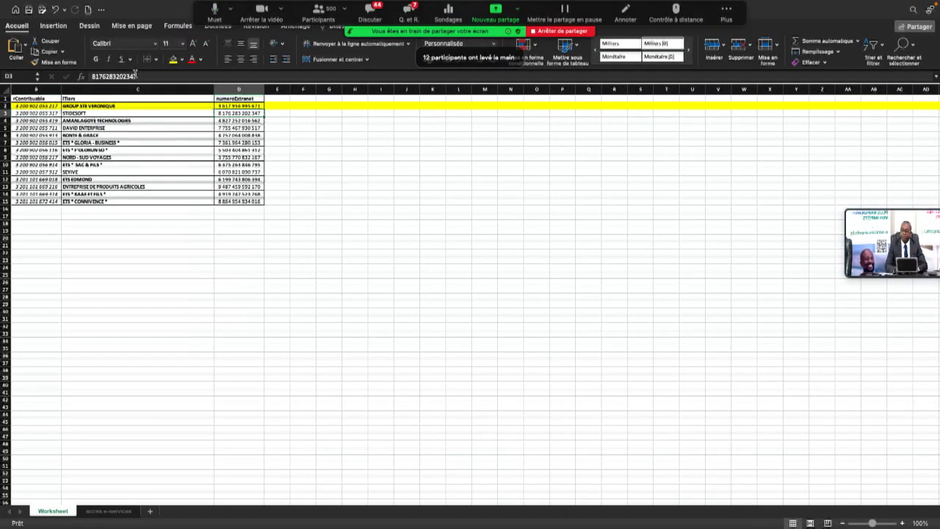
left_click(138, 76)
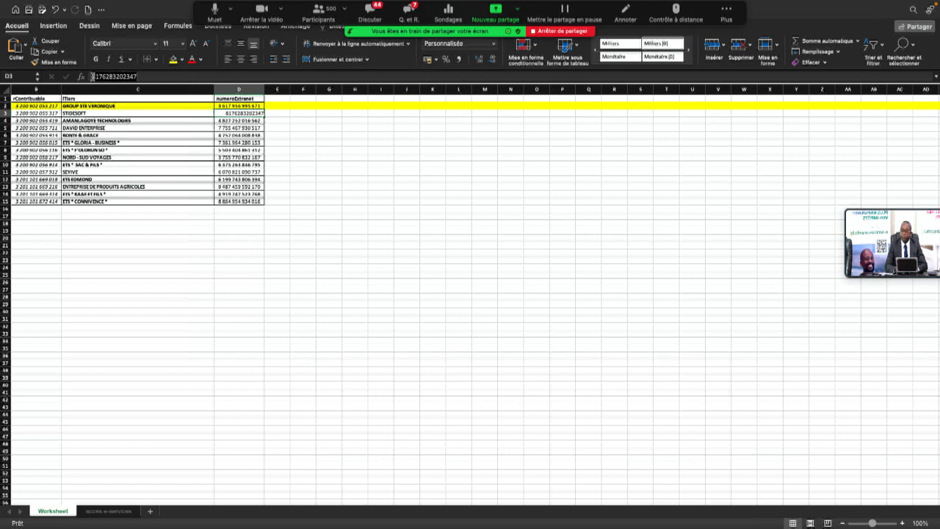
left_click(90, 76)
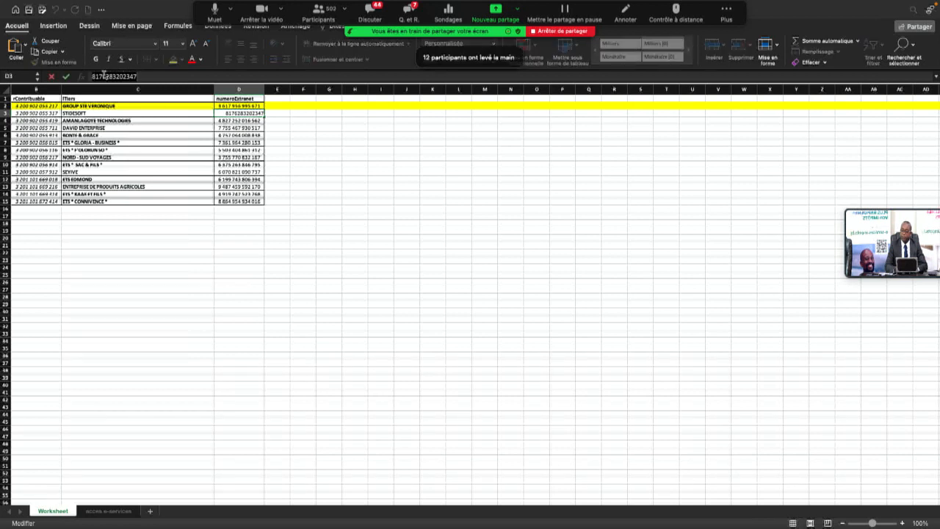
right_click(107, 79)
left_click(122, 93)
key("super+Tab")
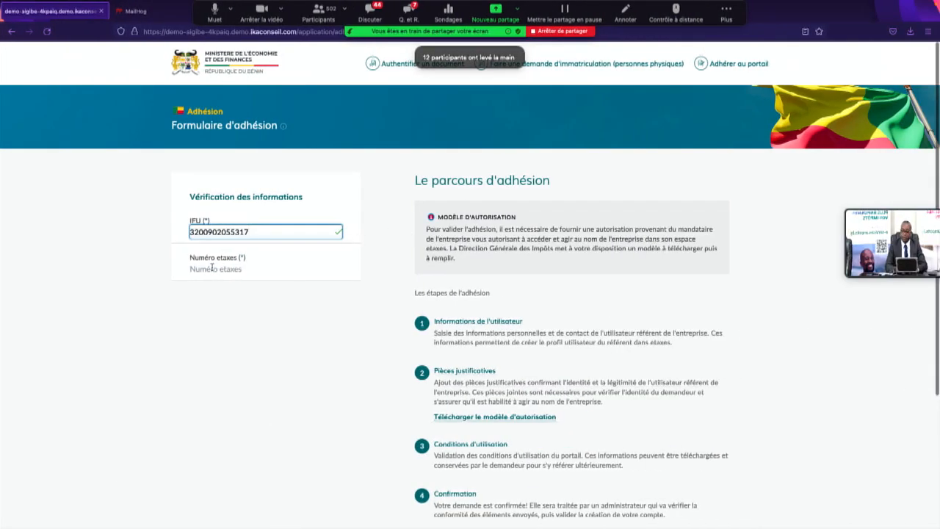
Step: Paste STIDESOFT's etaxes number into Numéro etaxes and choose 'Créer un compte'
left_click(211, 268)
right_click(212, 268)
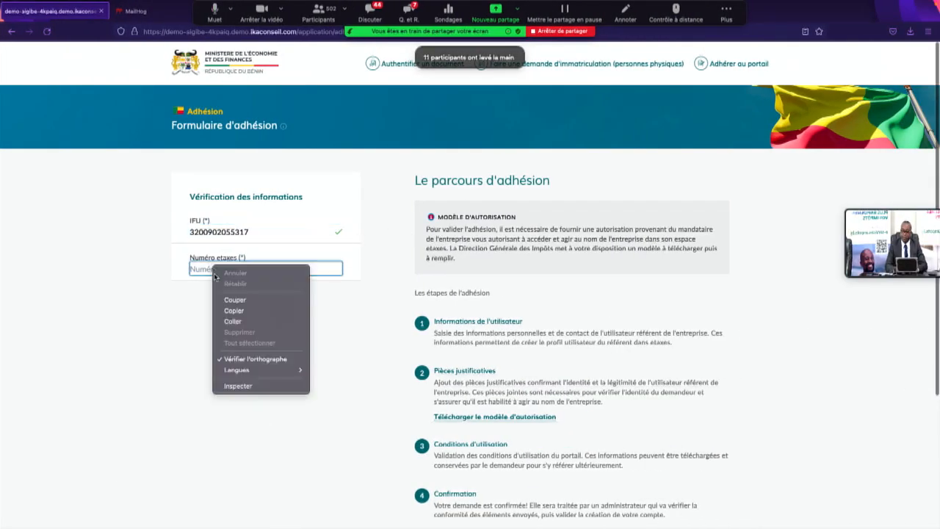
left_click(233, 321)
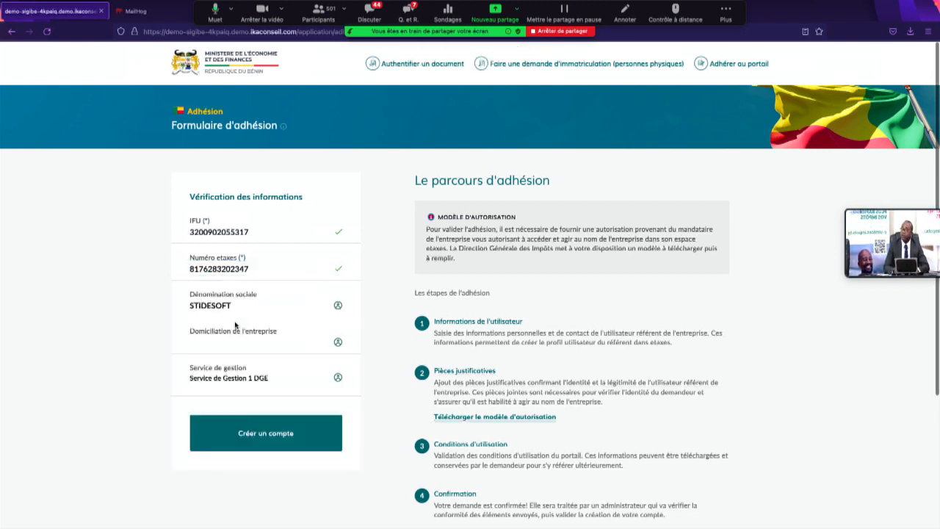
left_click(266, 440)
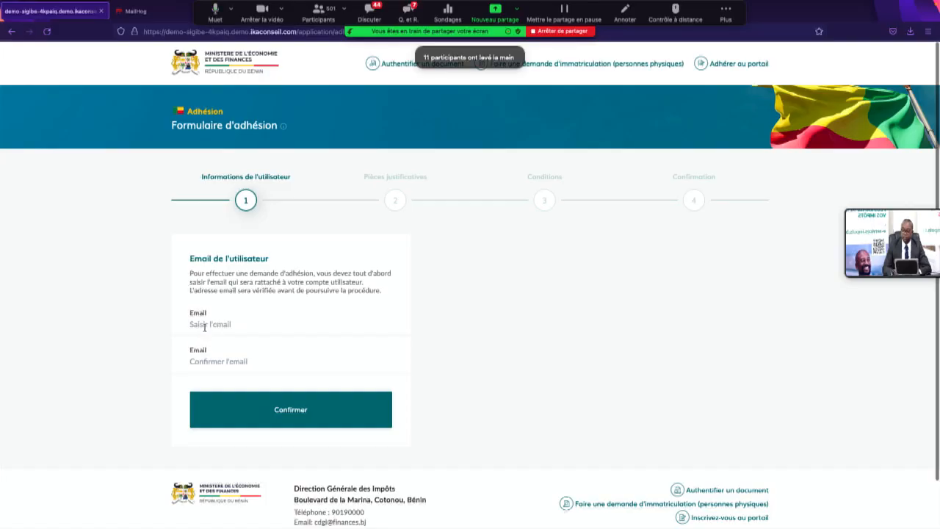
Step: Click into the Email field of step 1, Informations de l'utilisateur
left_click(205, 327)
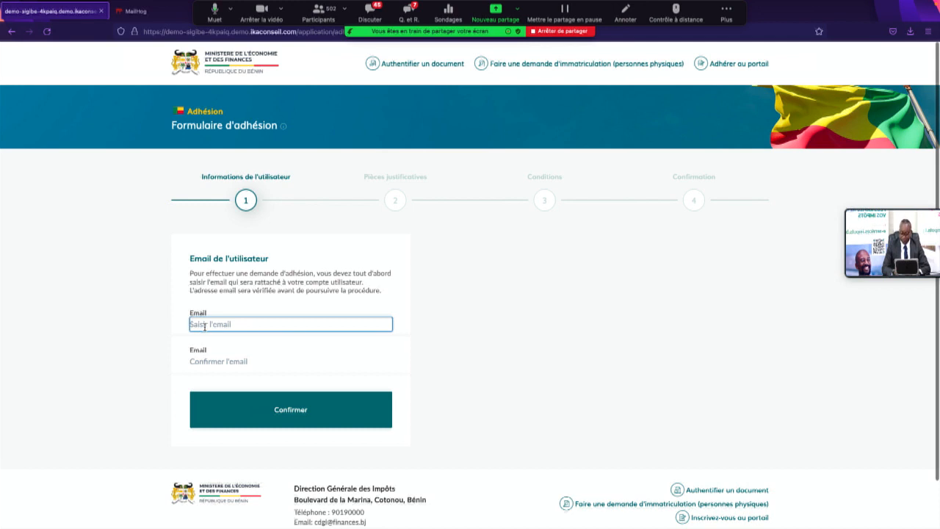
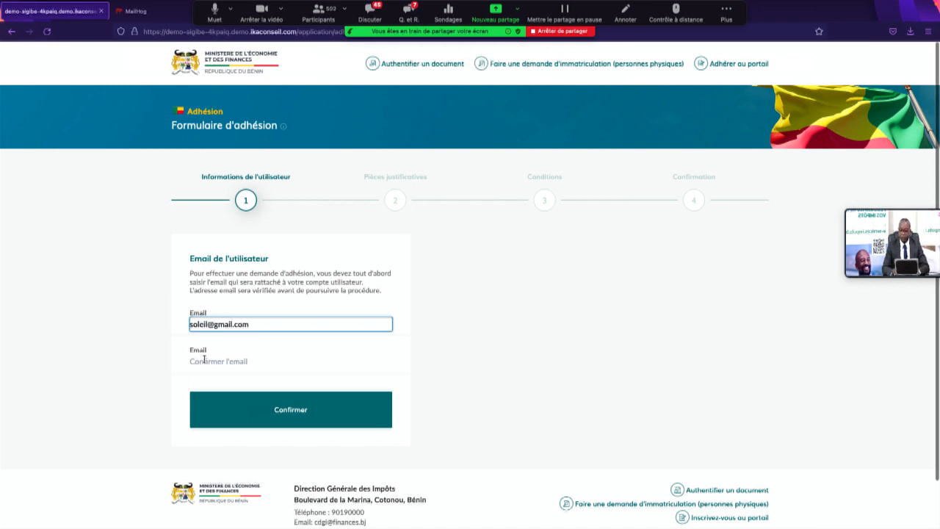
Step: Enter the user's e-mail address in Email and its confirmation field, then Confirmer
left_click(204, 359)
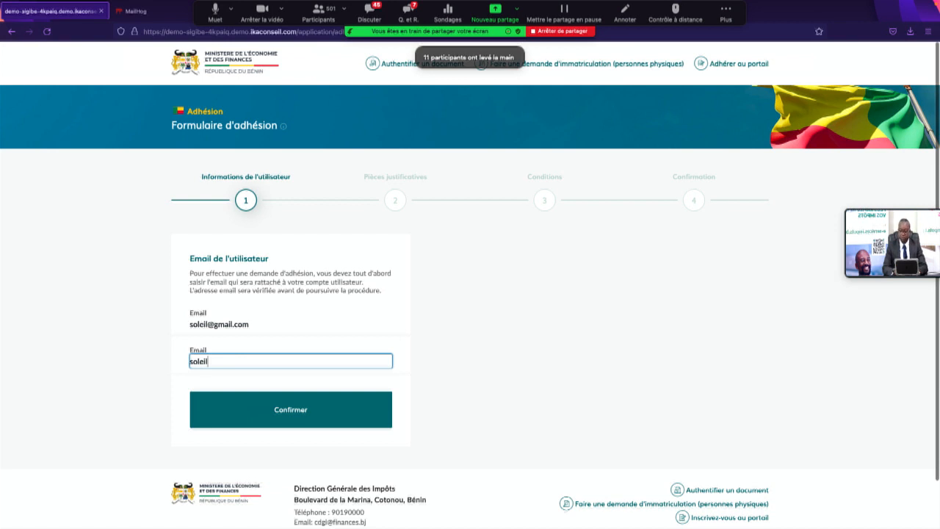
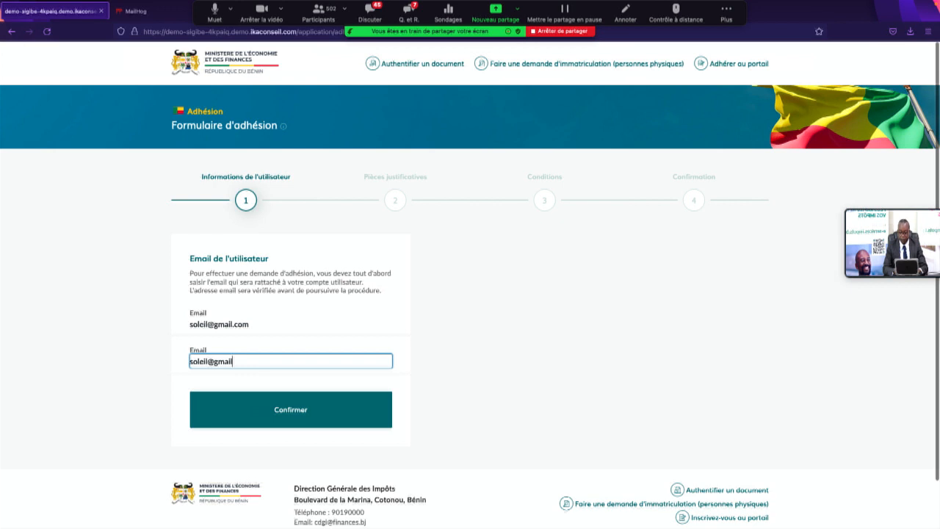
left_click(268, 408)
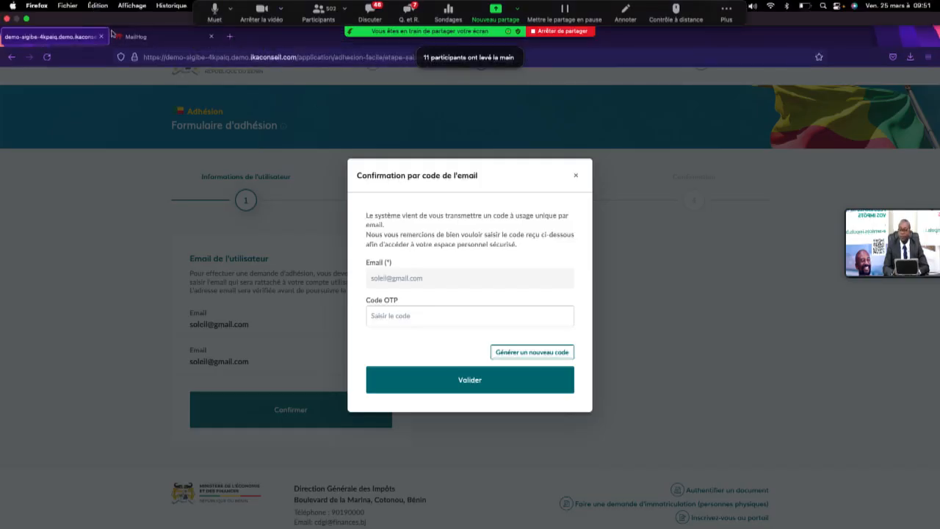
Step: Switch to the MailHog mailbox tab to retrieve the verification code
left_click(135, 37)
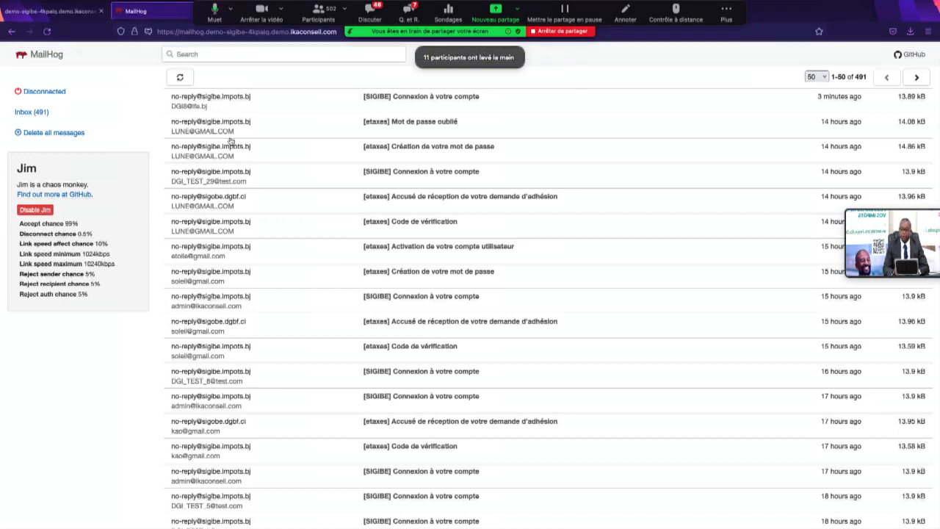
Step: Refresh MailHog, open the newest 'Code de vérification' e-mail and copy its code
left_click(56, 116)
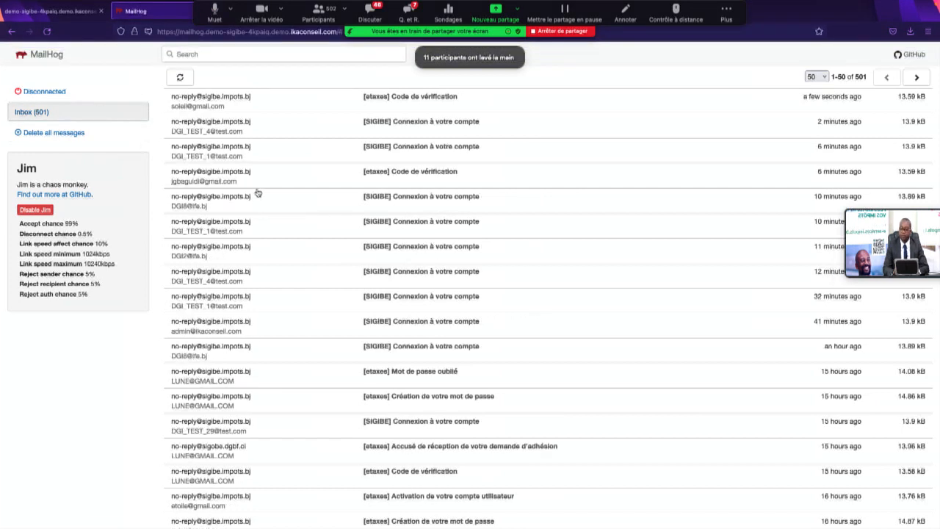
left_click(277, 103)
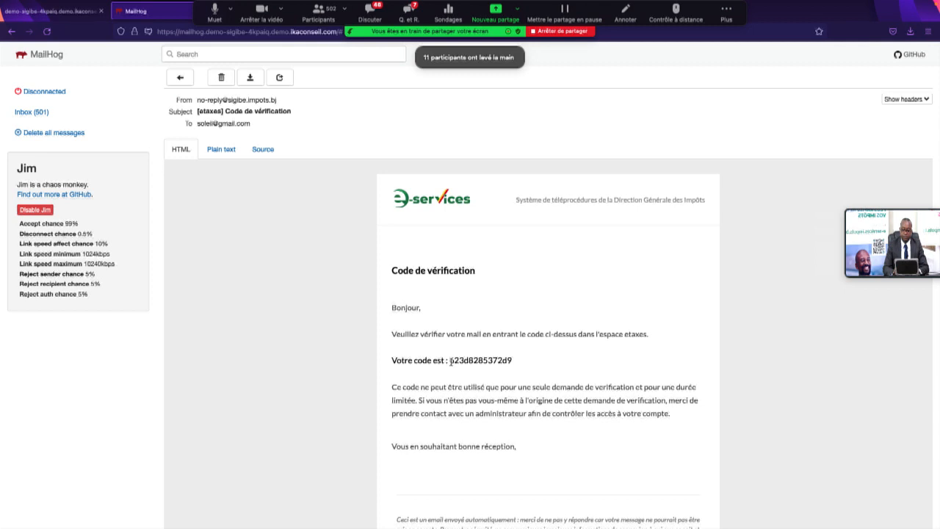
left_click_drag(447, 359, 517, 361)
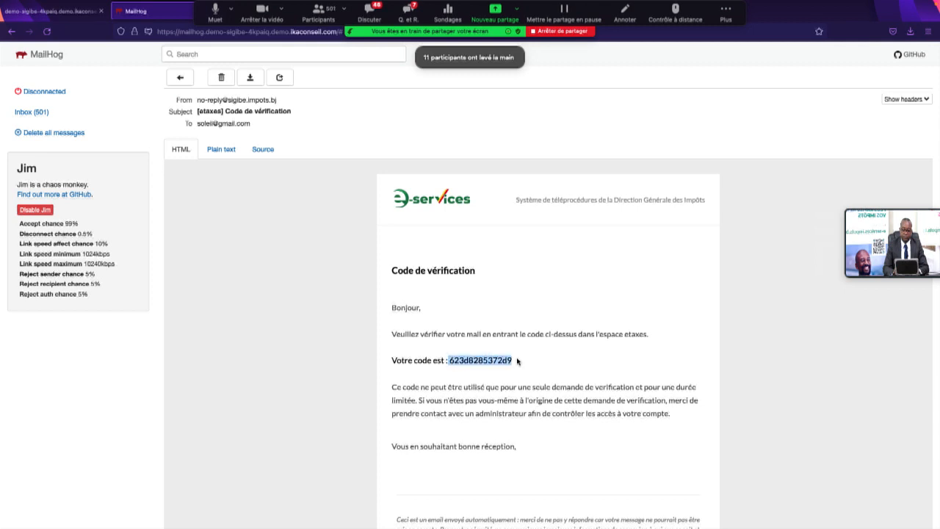
right_click(495, 360)
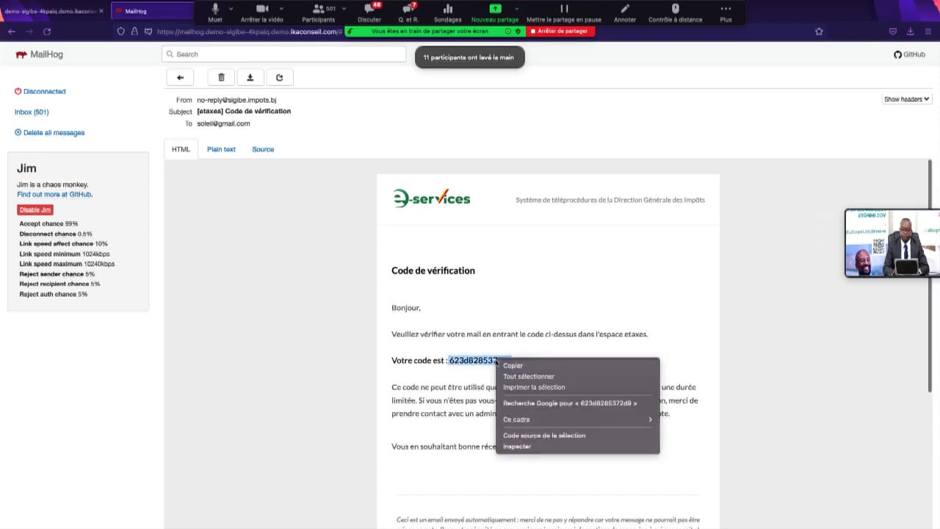
left_click(523, 365)
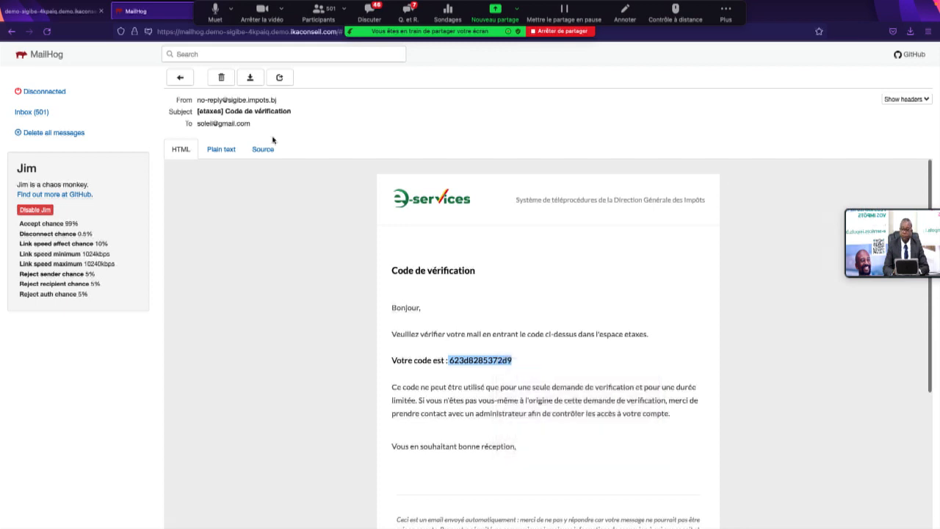
Step: Paste the copied code into Code OTP on the etaxes tab and Valider
left_click(60, 13)
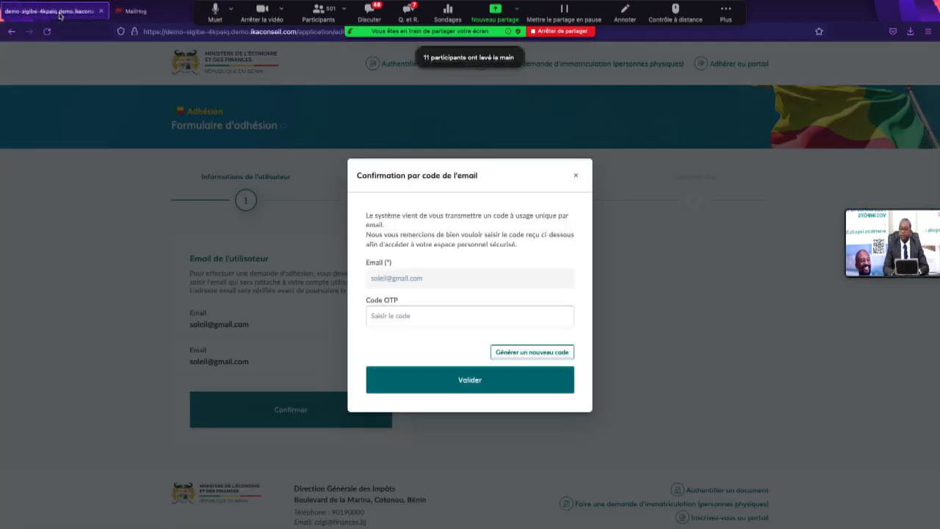
left_click(384, 313)
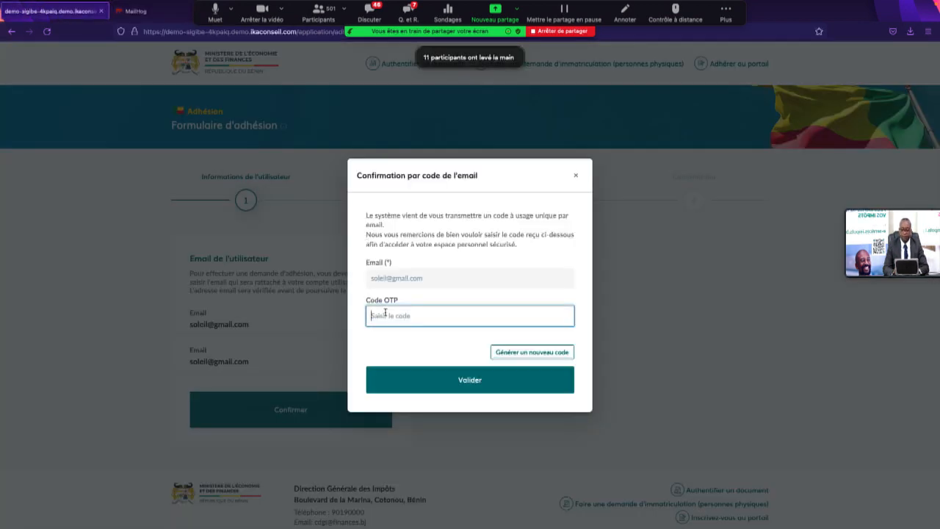
right_click(385, 313)
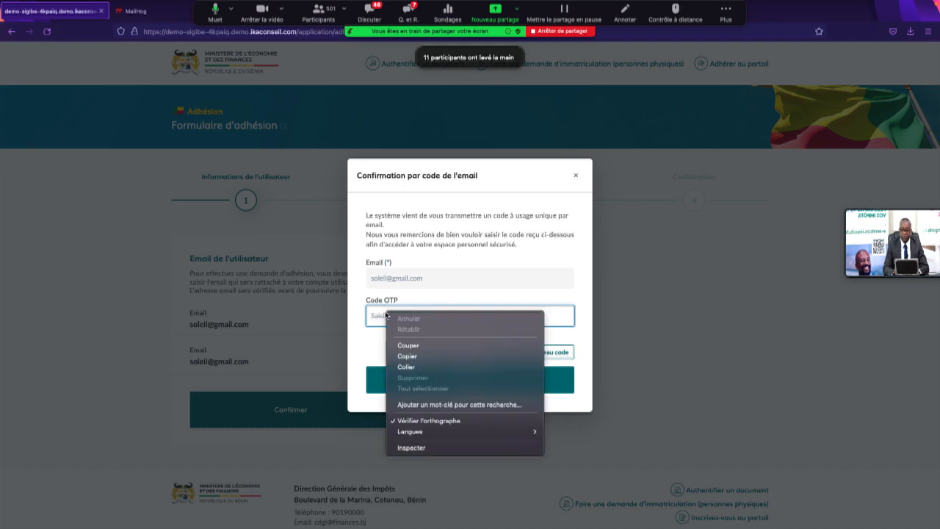
left_click(417, 367)
left_click(428, 390)
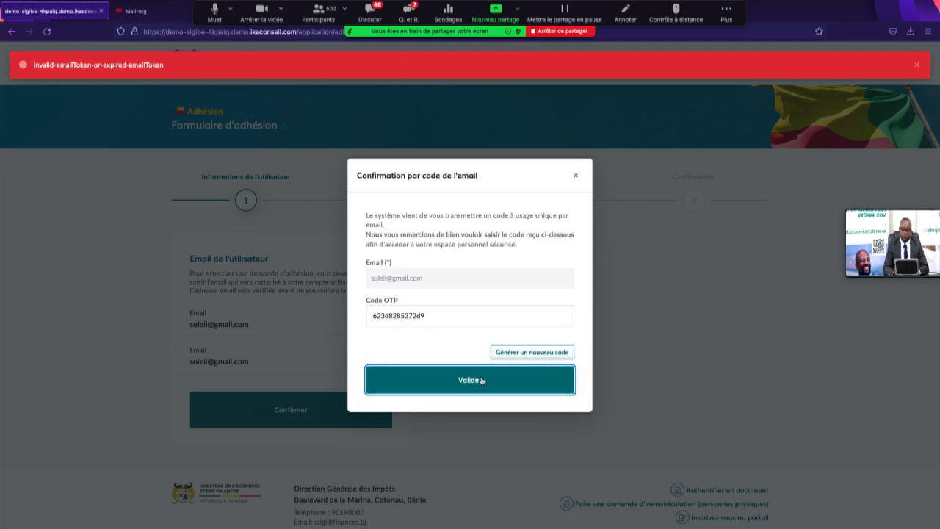
Step: After the code is rejected, request a new code by e-mail via Générer un nouveau code
left_click(526, 356)
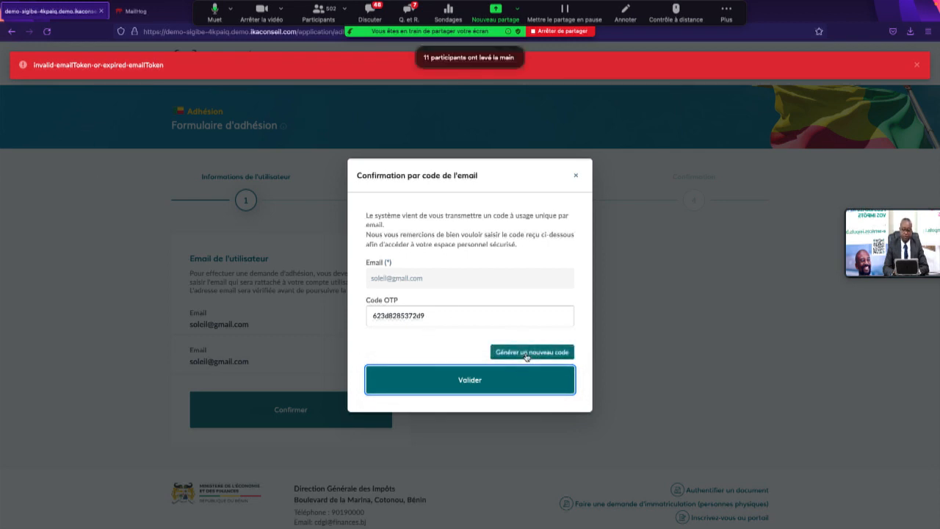
left_click(526, 356)
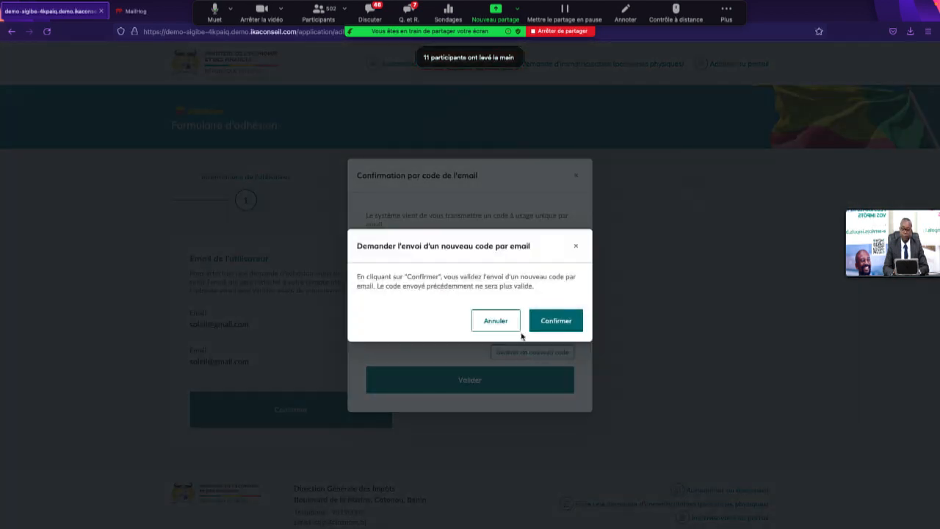
left_click(554, 321)
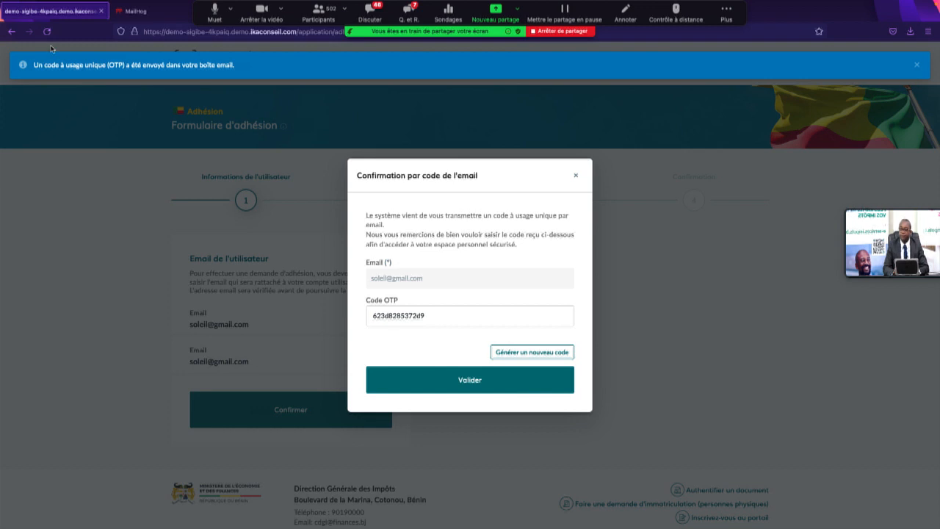
left_click(135, 12)
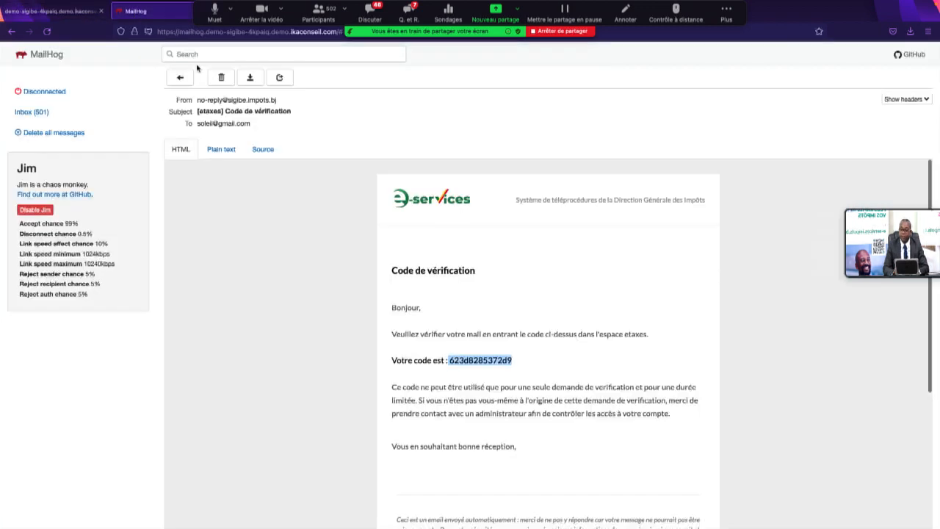
Step: Open the newest verification e-mail in the MailHog inbox and copy the new code
left_click(42, 118)
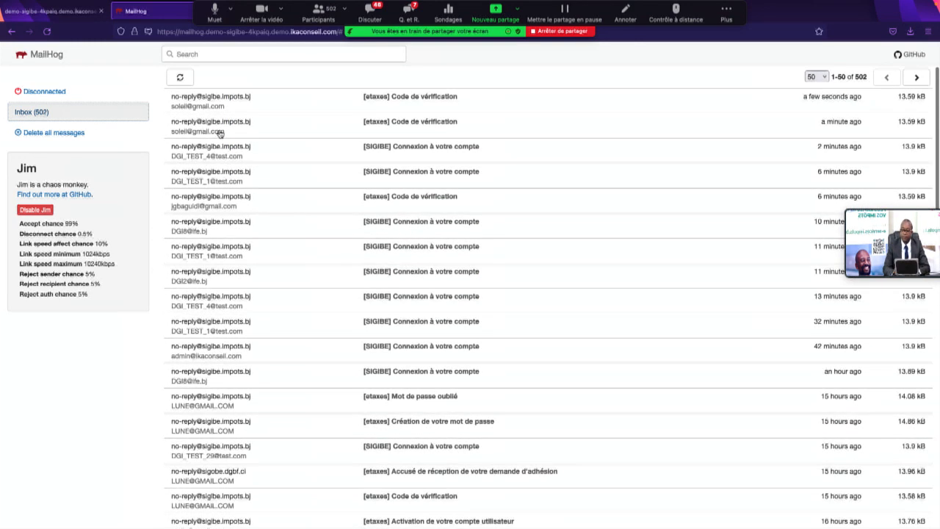
left_click(229, 107)
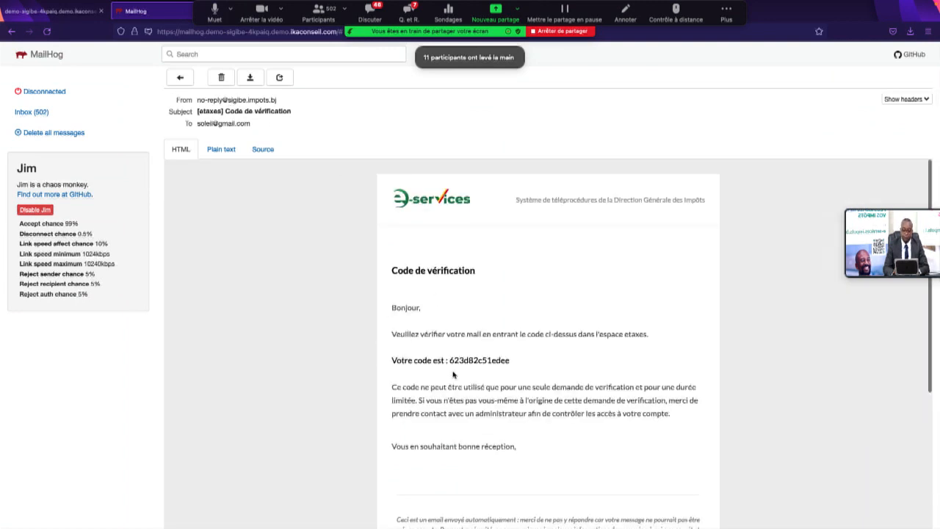
left_click_drag(450, 360, 510, 360)
key("super+c")
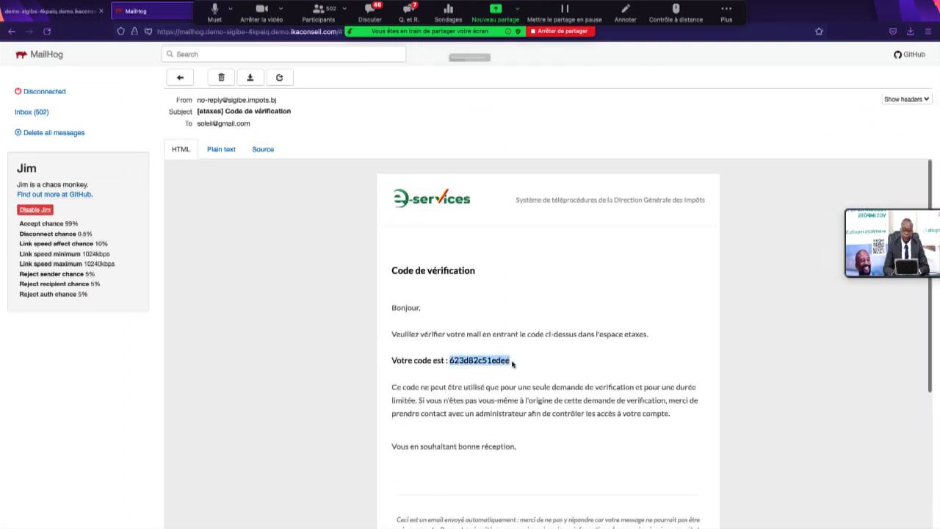
left_click(505, 366)
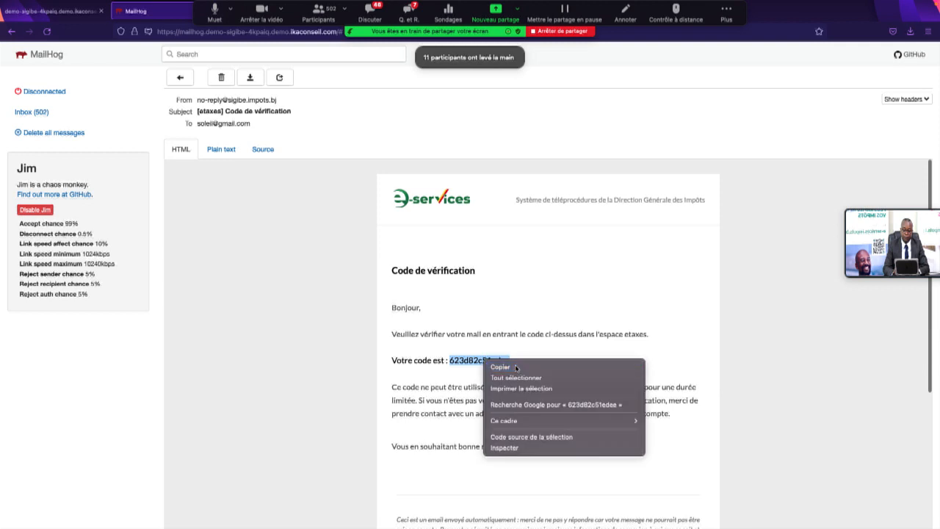
Step: Replace the old Code OTP with the new code and Valider to verify the e-mail
left_click(49, 11)
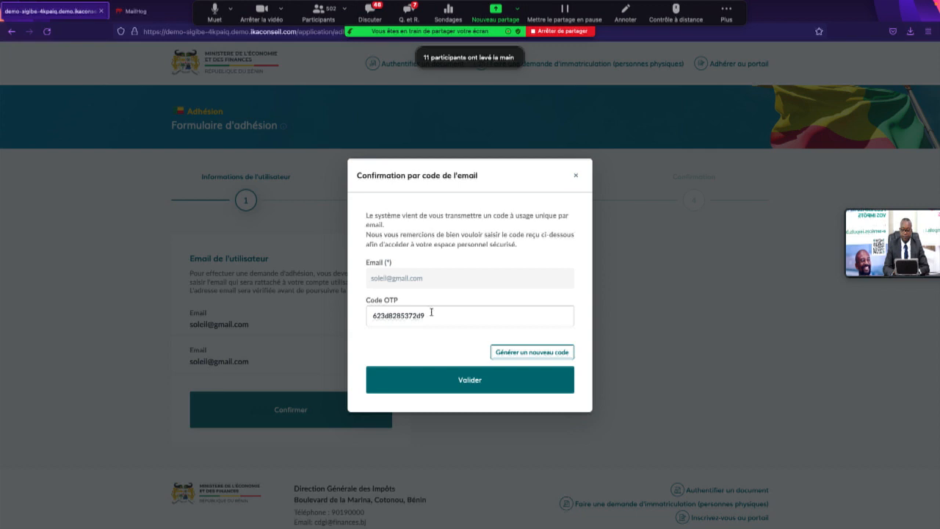
left_click_drag(430, 316, 362, 312)
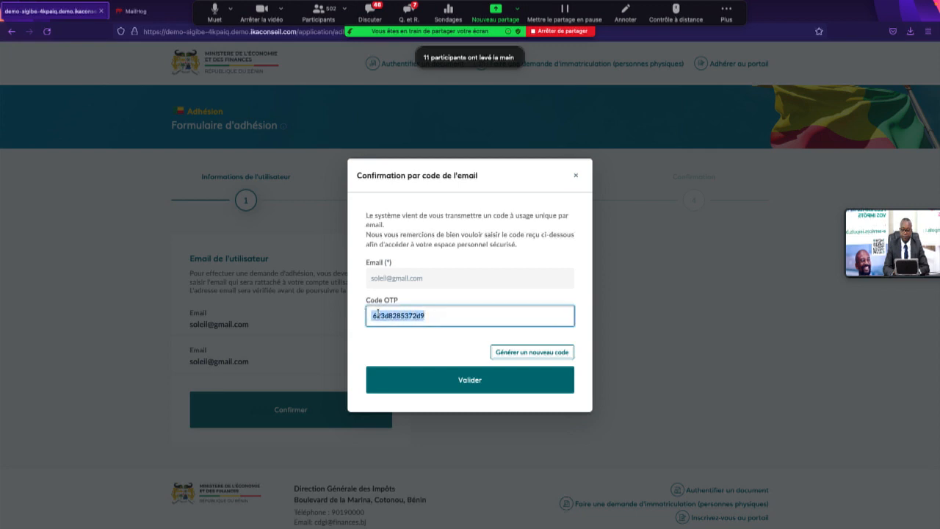
right_click(381, 314)
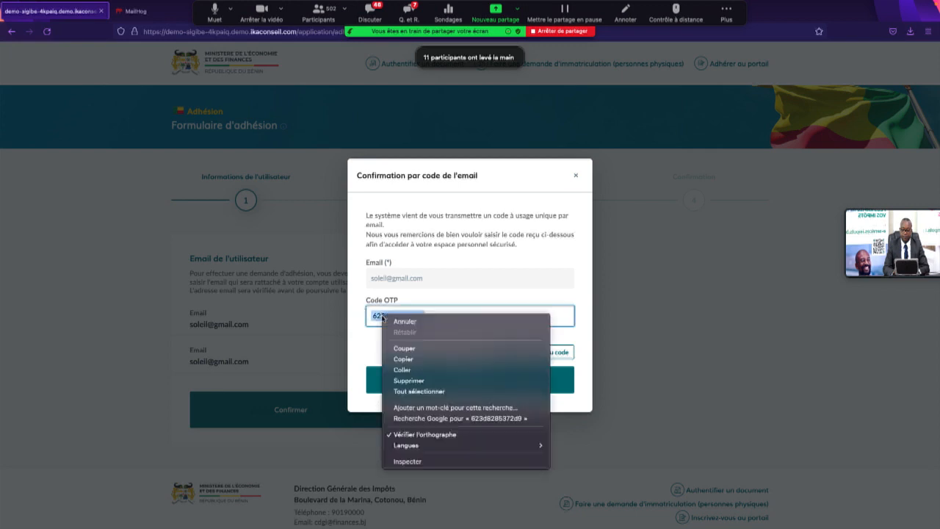
left_click(410, 369)
left_click(430, 389)
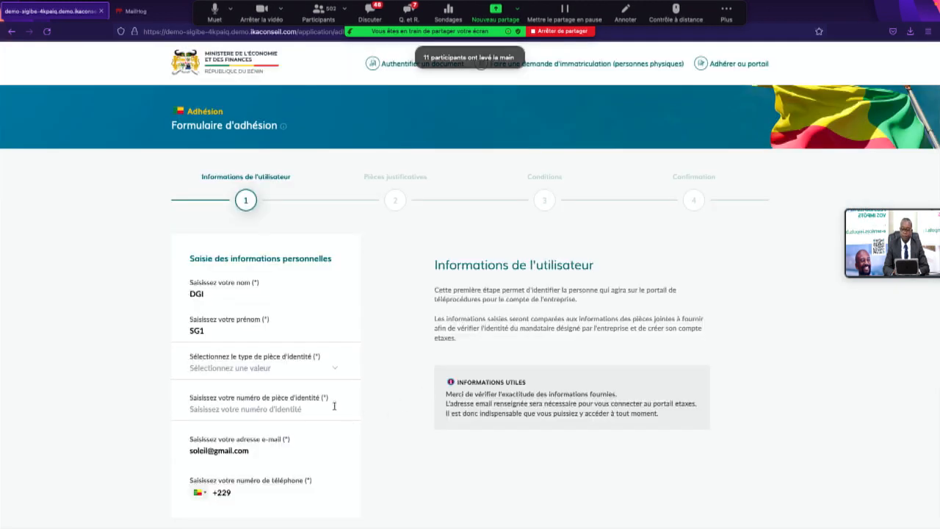
Step: Select Carte Nationale d'Identité as the identity document type and enter the ID card number
scroll(332, 380, "down", 5)
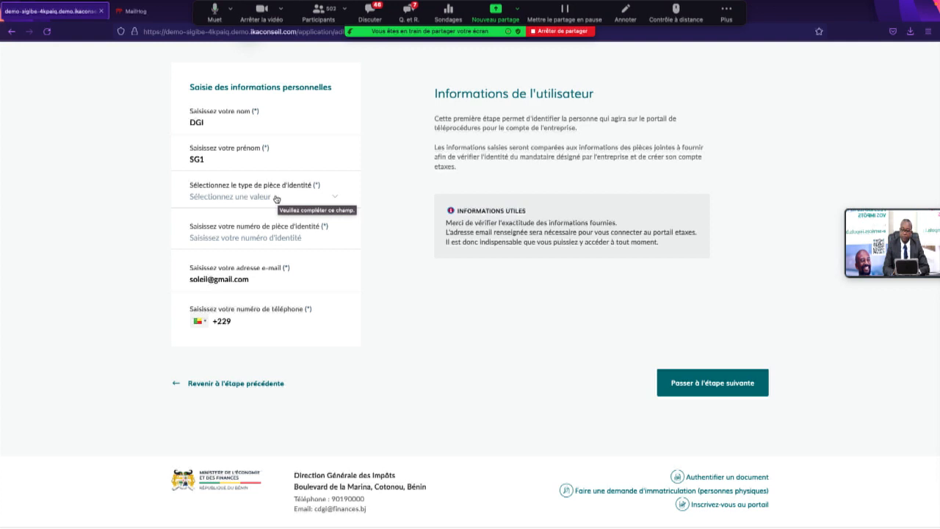
left_click(272, 199)
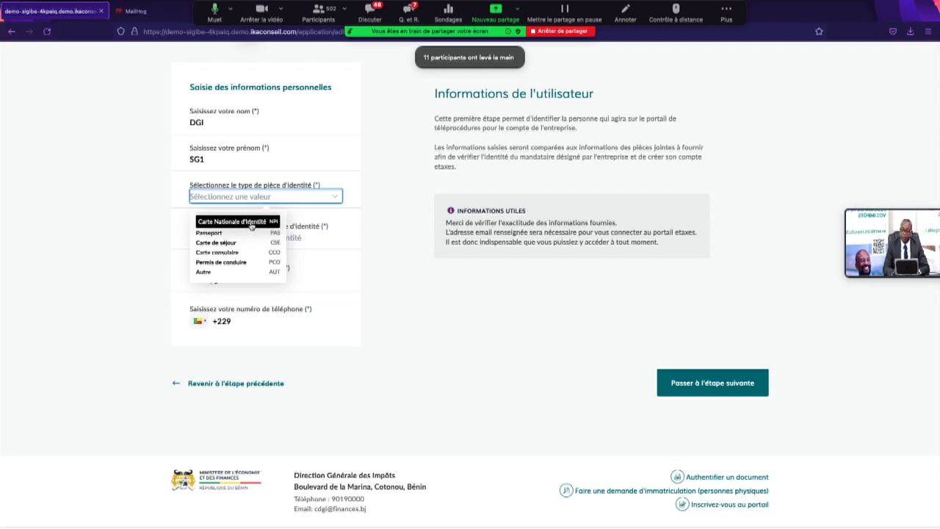
left_click(250, 223)
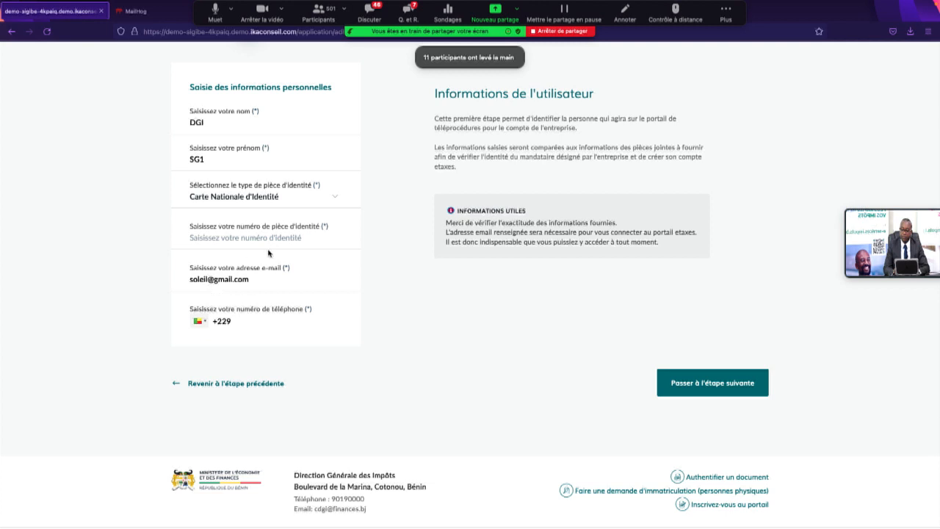
left_click(276, 238)
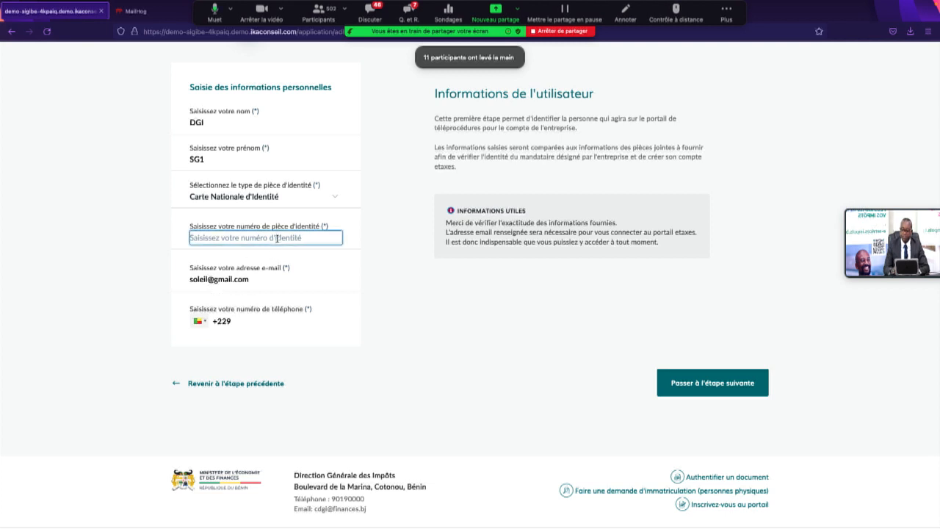
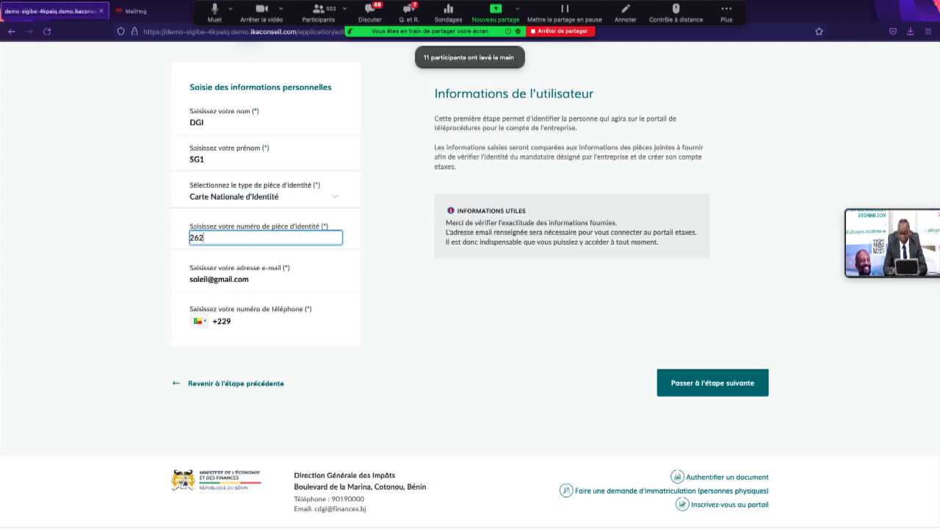
Step: Enter the contact phone number after the +229 prefix and review the personal details
left_click(253, 324)
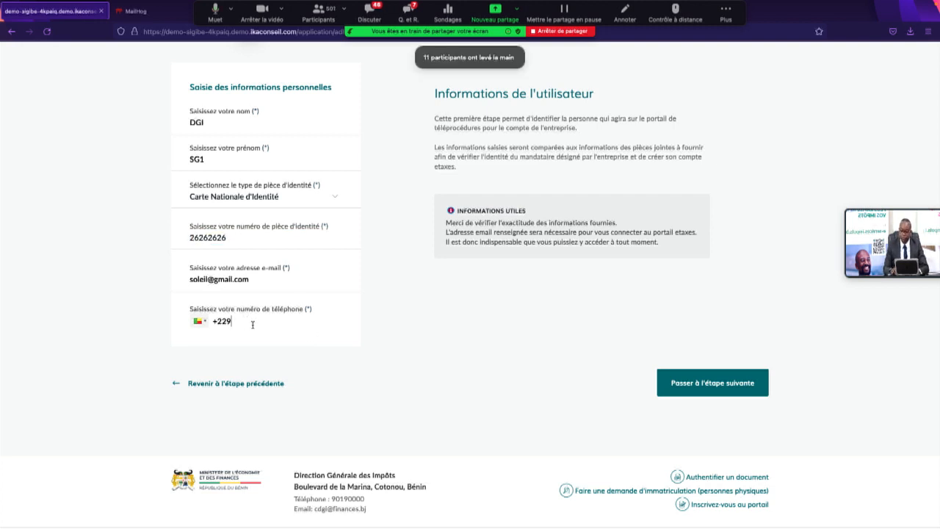
type("66 77 8")
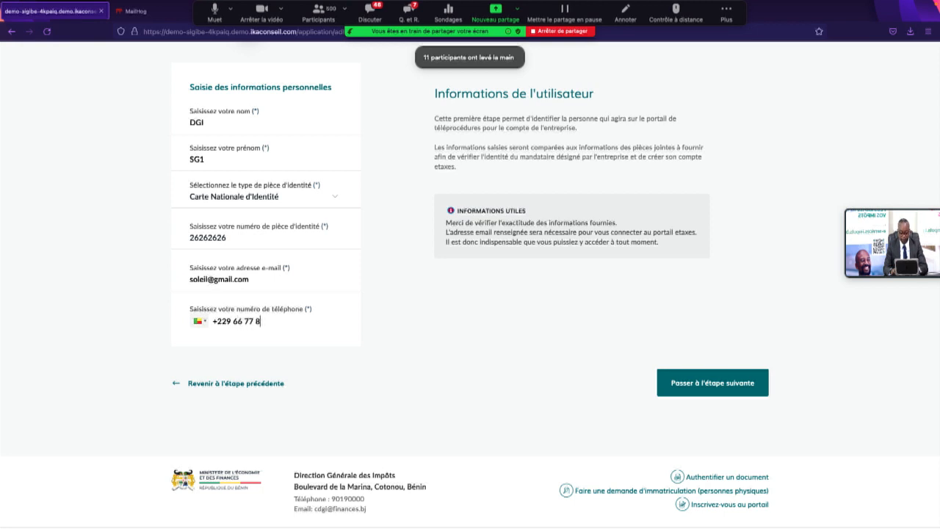
type("8 99")
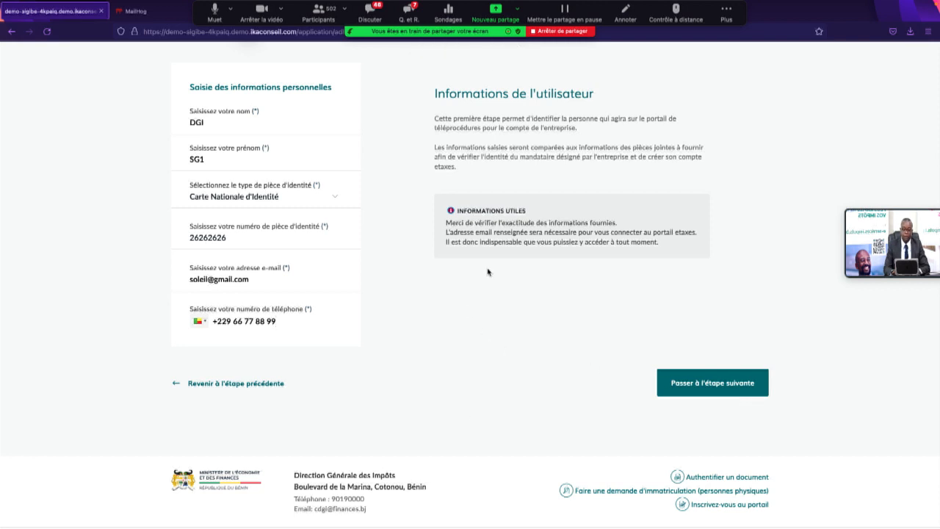
scroll(489, 271, "up", 1)
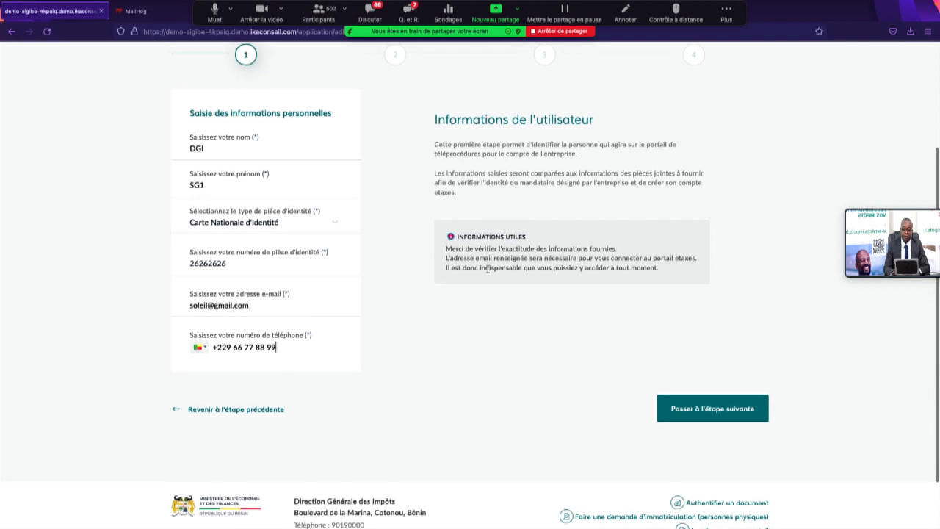
Step: Go to the supporting documents step and attach CARTE D'IDENTITE CEDEAO.pdf from WEBINAIRE as the ID document
left_click(719, 412)
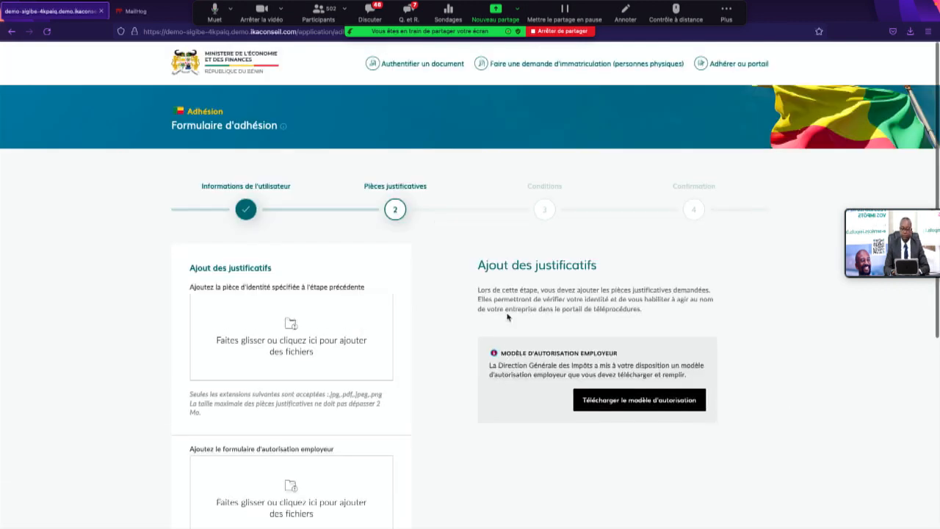
scroll(506, 316, "down", 3)
scroll(507, 317, "down", 1)
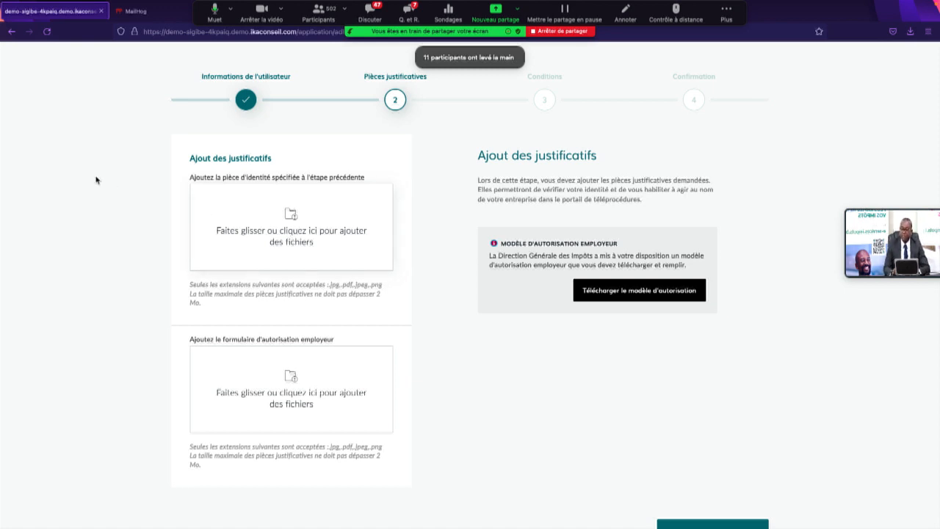
left_click(293, 233)
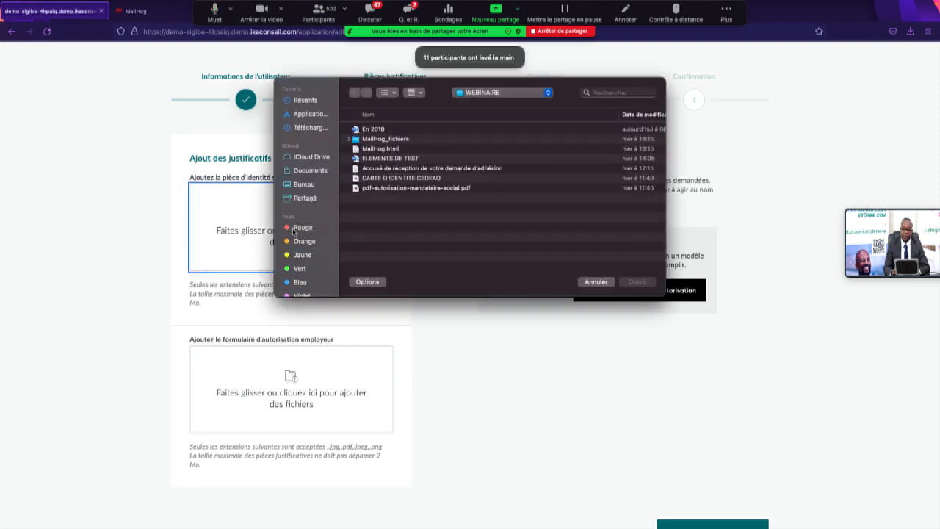
left_click(305, 184)
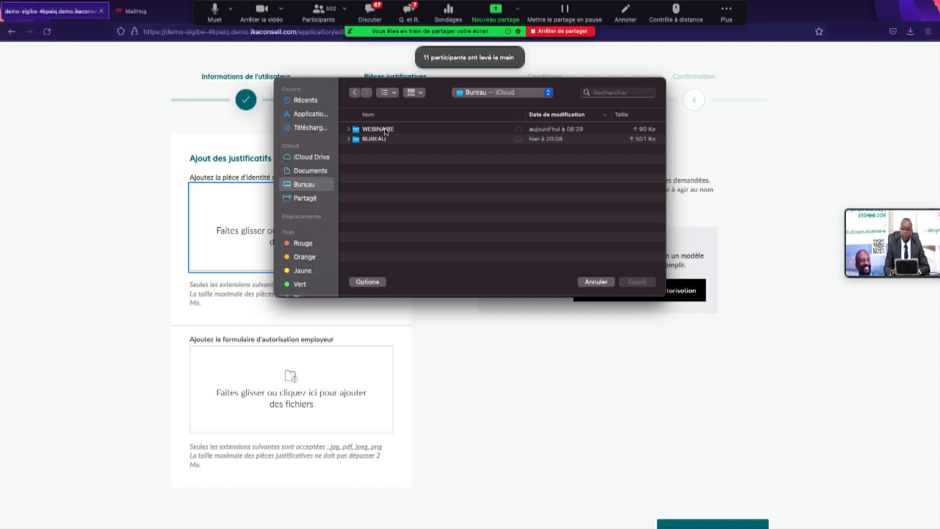
double_click(385, 131)
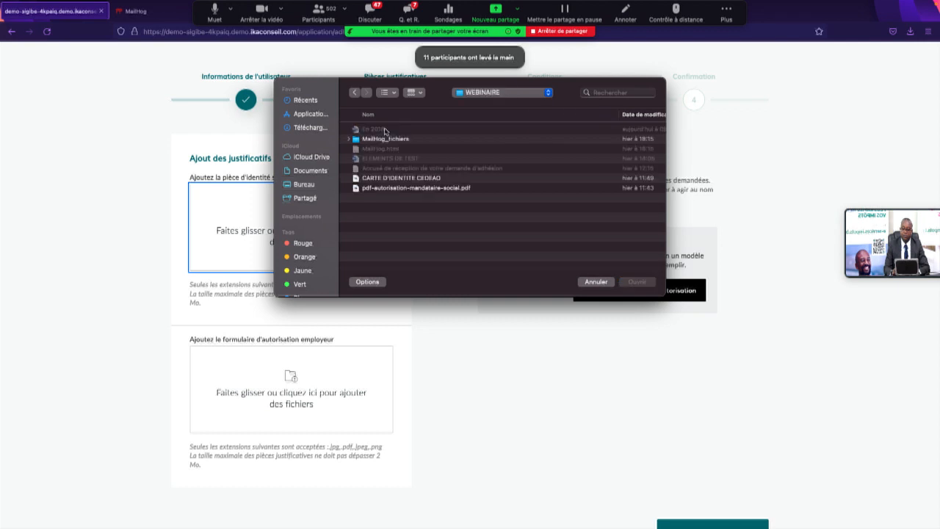
left_click(436, 182)
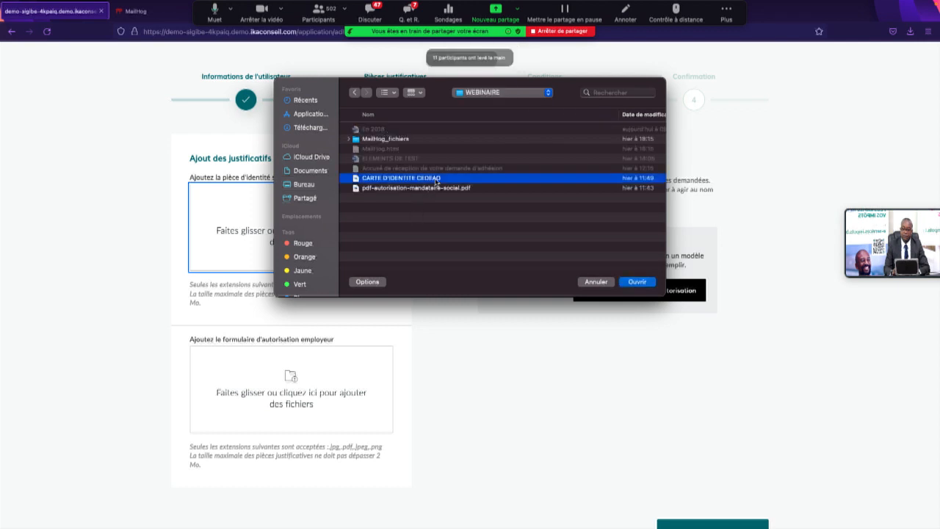
left_click(636, 281)
Step: Attach pdf-autorisation-mandataire-social.pdf as the employer authorization and advance to the conditions step
left_click(301, 403)
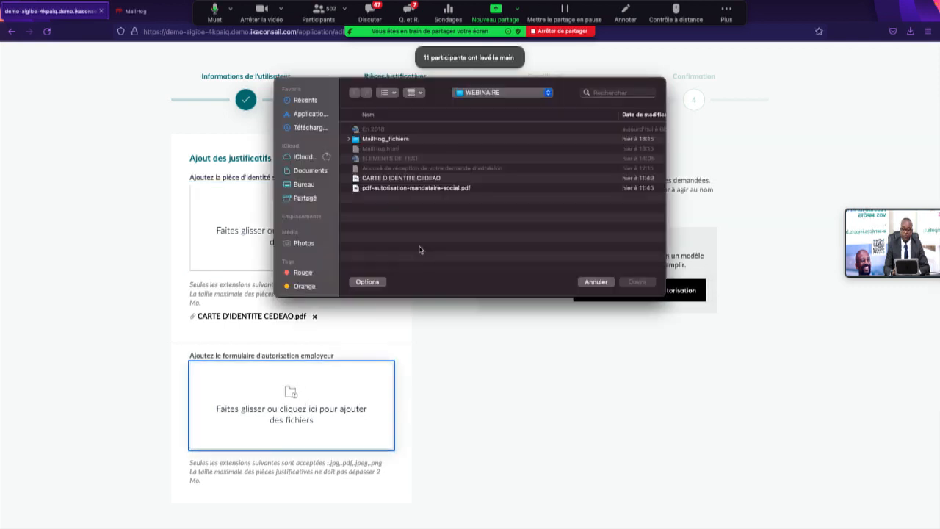
left_click(415, 188)
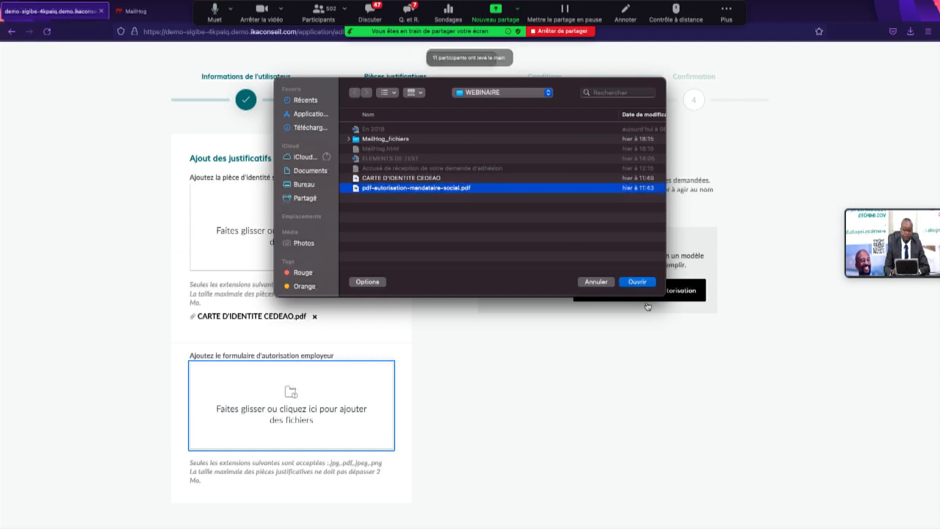
left_click(636, 282)
scroll(509, 331, "down", 3)
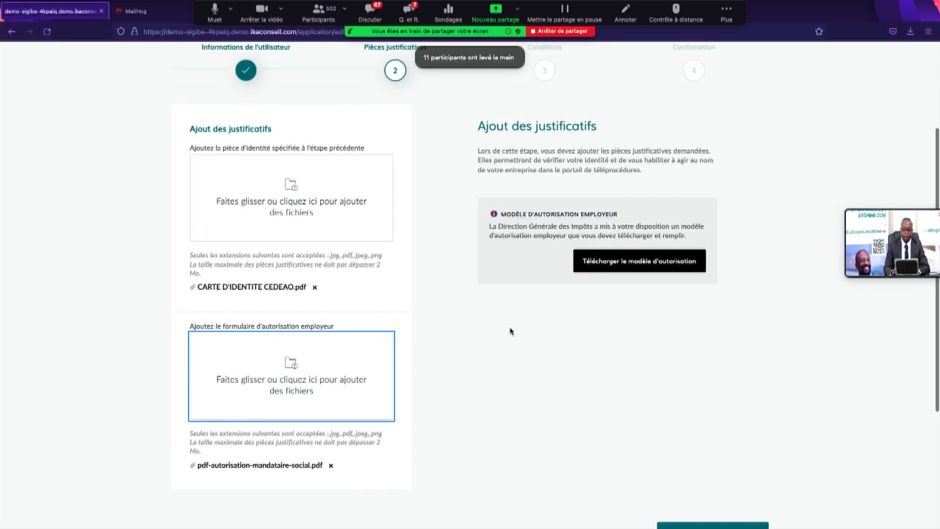
scroll(511, 330, "down", 3)
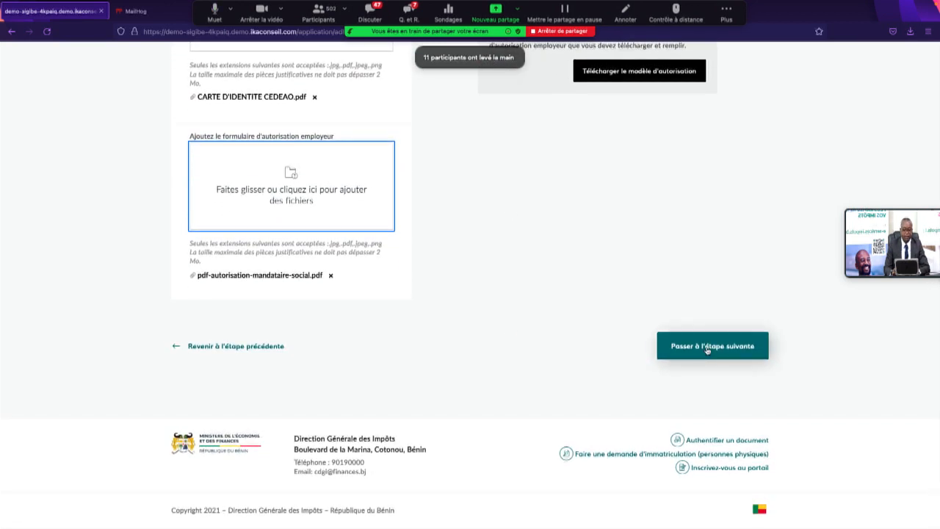
left_click(707, 349)
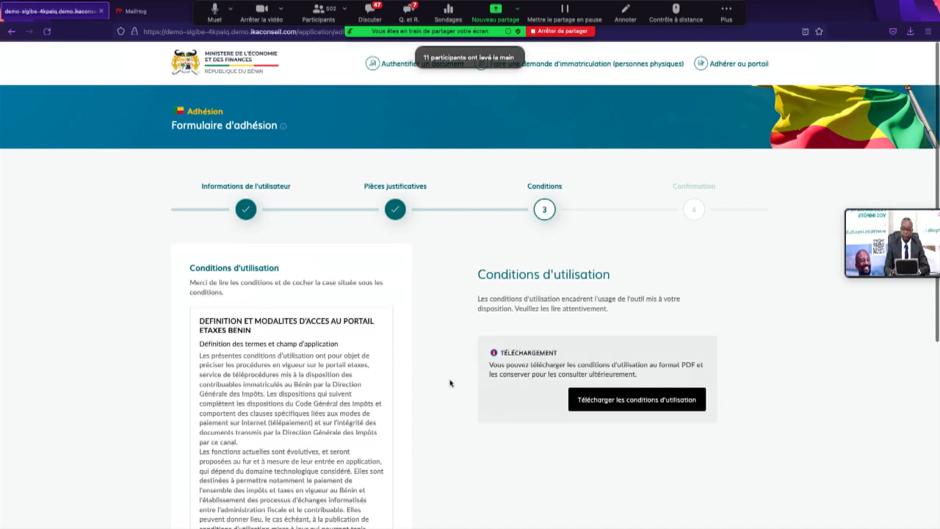
Step: Read through the terms, tick 'J'ai lu et j'accepte les conditions d'utilisation', and proceed to confirmation
scroll(451, 382, "down", 3)
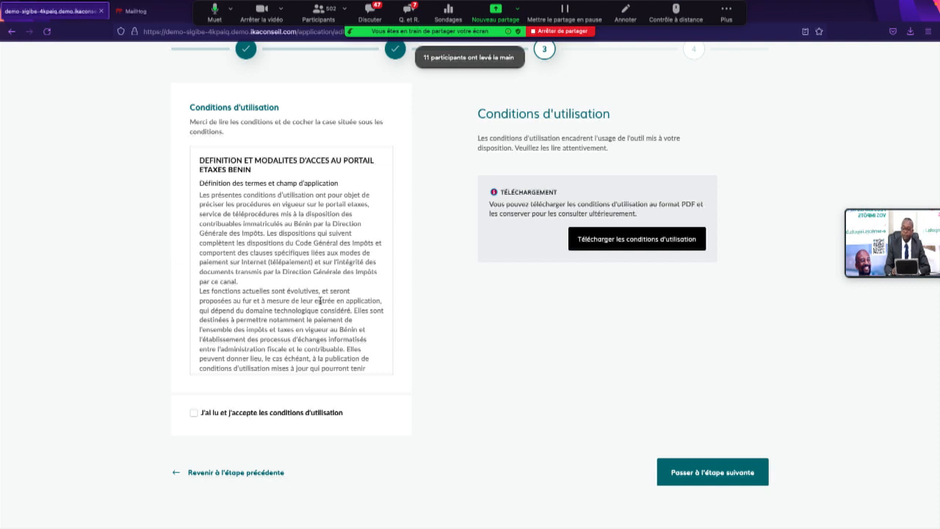
scroll(320, 300, "down", 3)
scroll(320, 299, "down", 10)
scroll(321, 300, "down", 10)
scroll(320, 300, "down", 10)
scroll(320, 299, "down", 10)
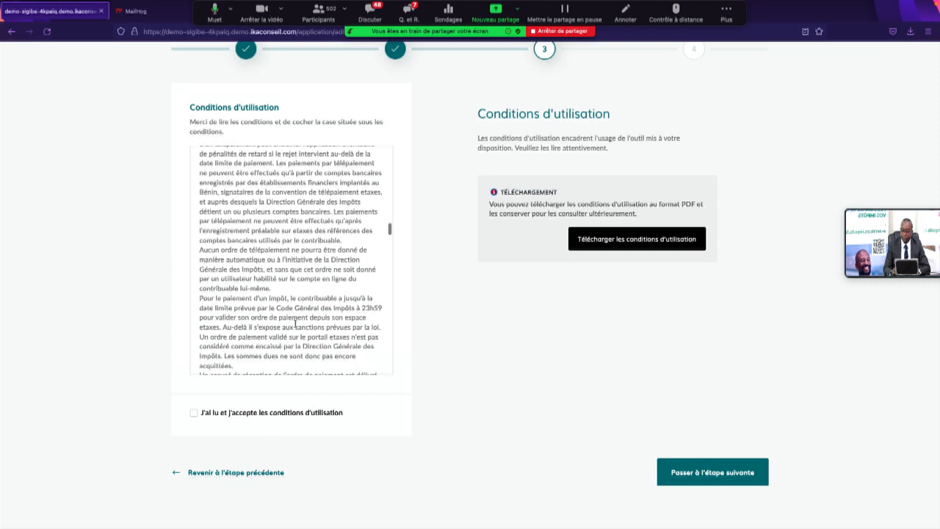
left_click(194, 415)
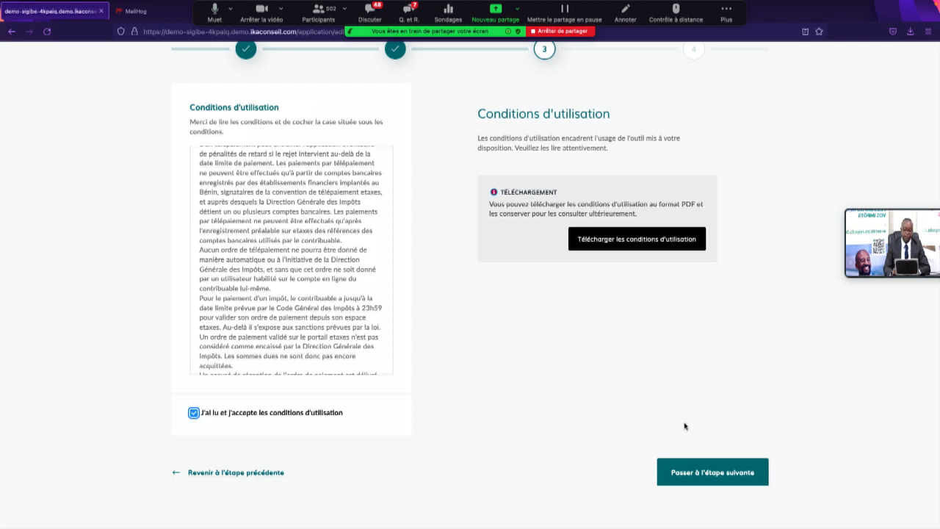
left_click(719, 474)
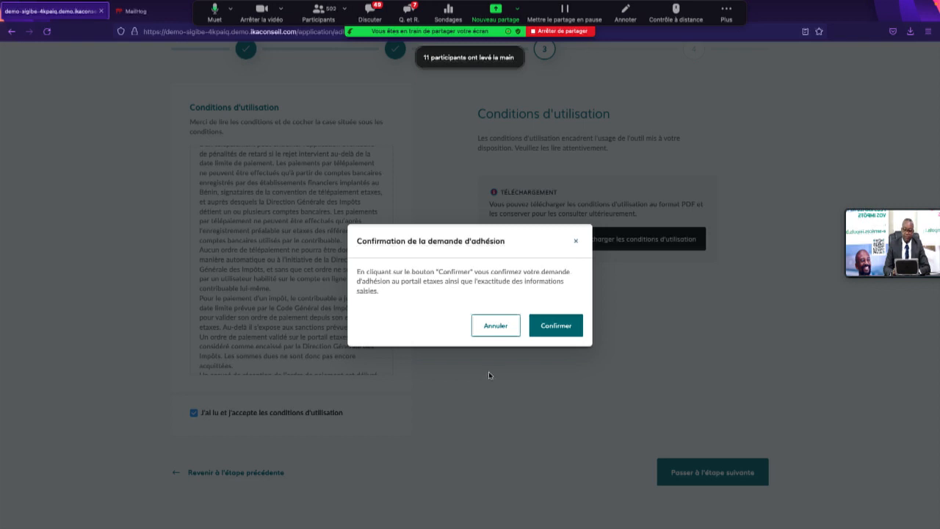
Step: Confirm the request with Confirmer in the Confirmation de la demande d'adhésion dialog
left_click(556, 327)
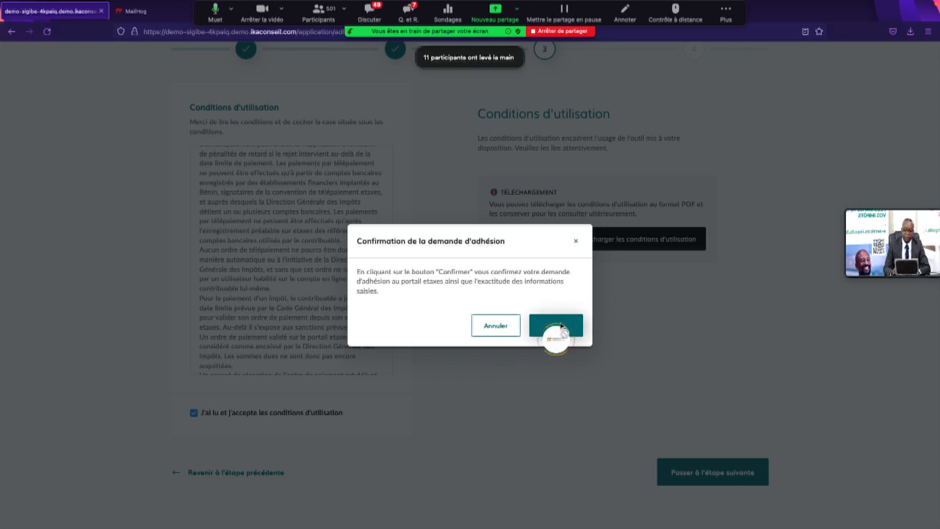
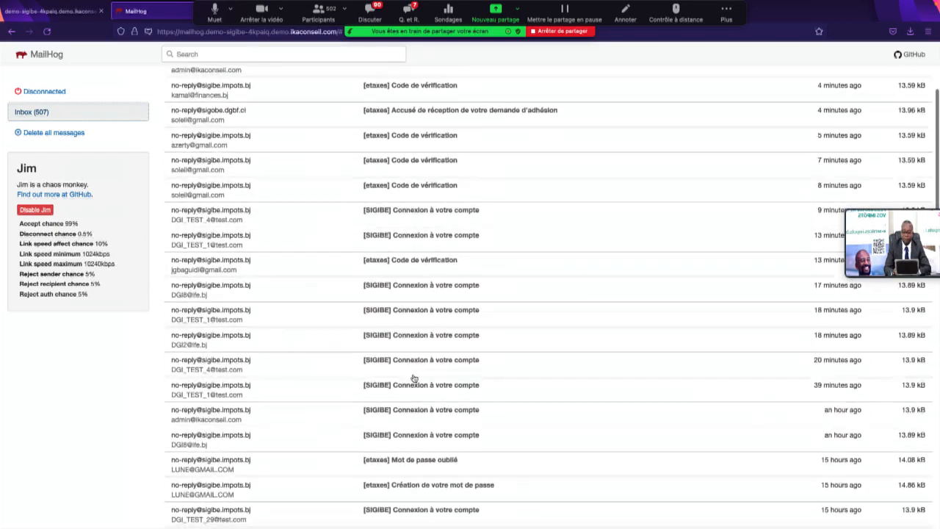
Step: Scroll the MailHog inbox and open the '[etaxes] Création de votre mot de passe' message
scroll(413, 378, "down", 3)
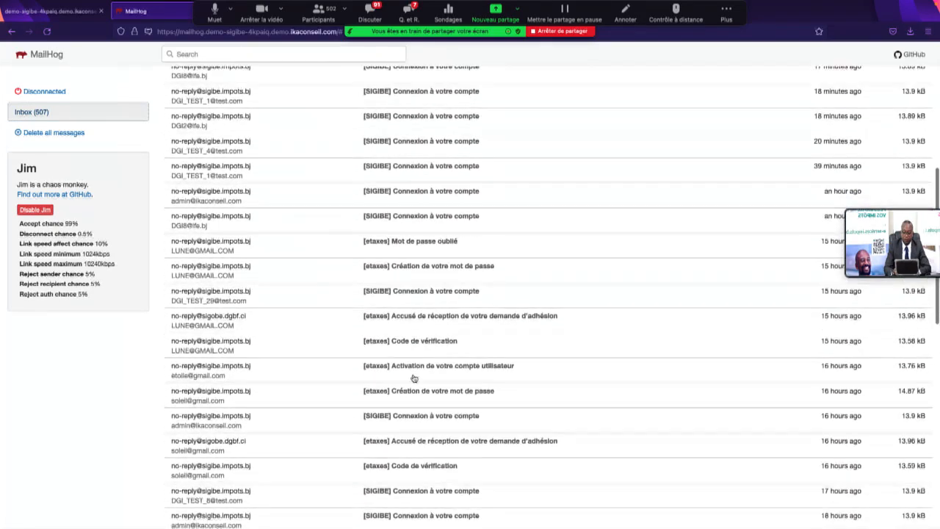
scroll(413, 378, "down", 5)
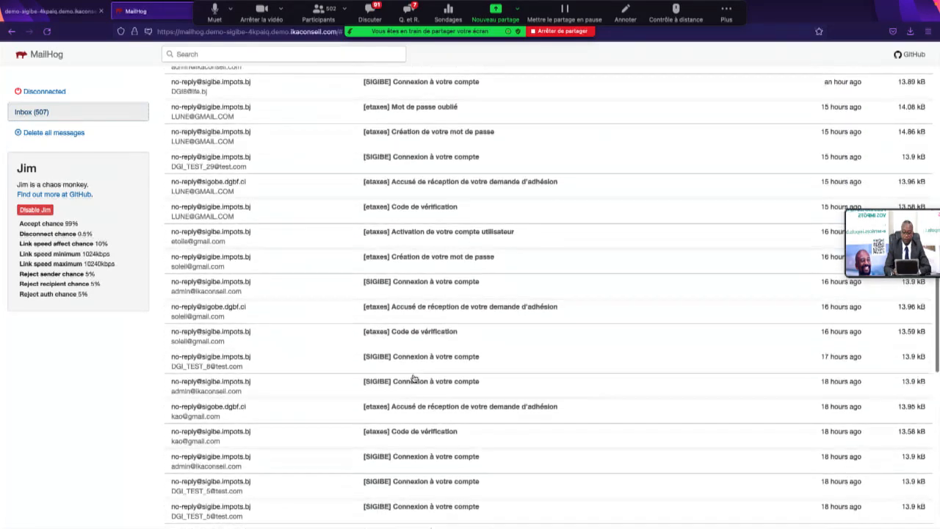
scroll(414, 378, "down", 5)
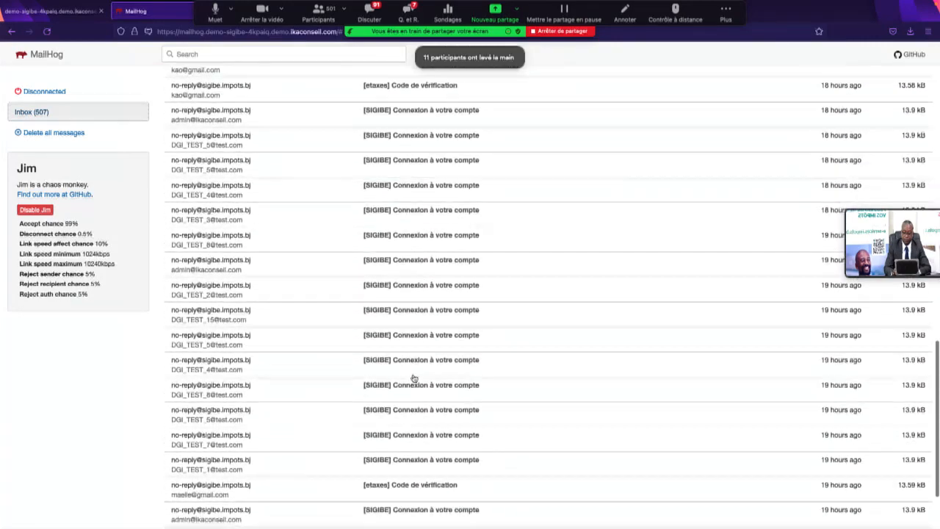
scroll(414, 378, "up", 15)
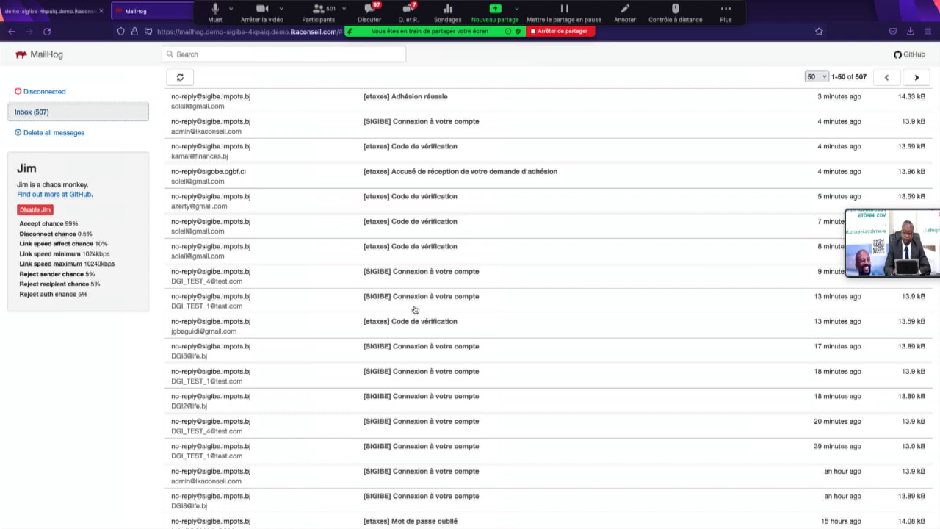
scroll(415, 344, "down", 1)
scroll(416, 344, "down", 4)
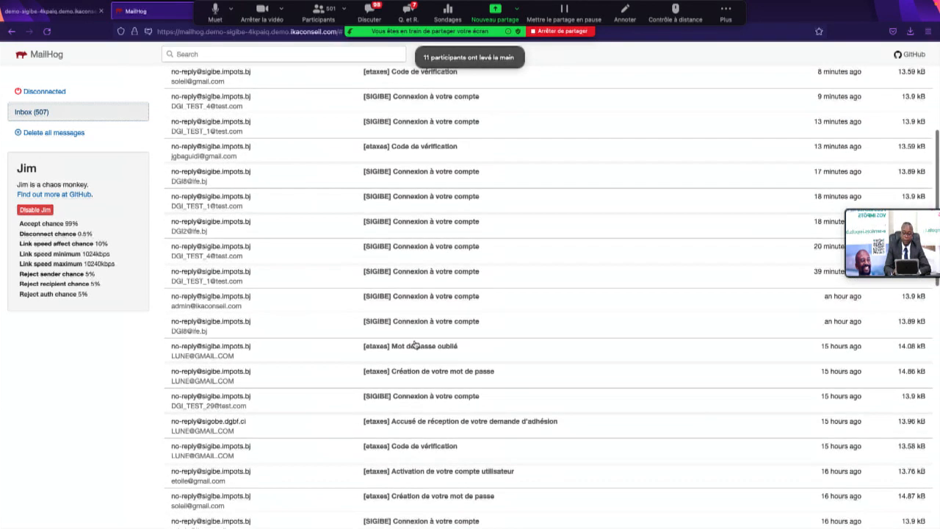
scroll(415, 349, "down", 1)
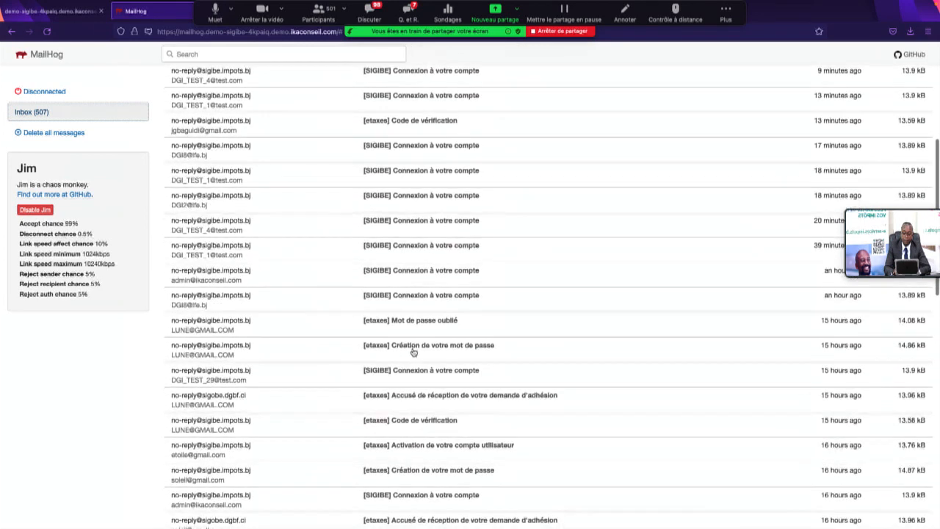
left_click(424, 335)
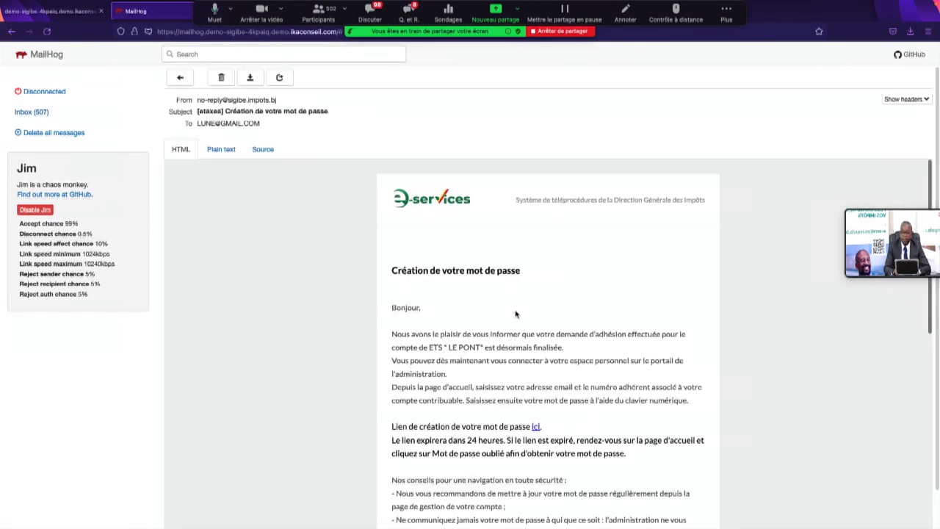
Step: Follow the 'ici' link beside 'Lien de création de votre mot de passe'
scroll(530, 422, "down", 3)
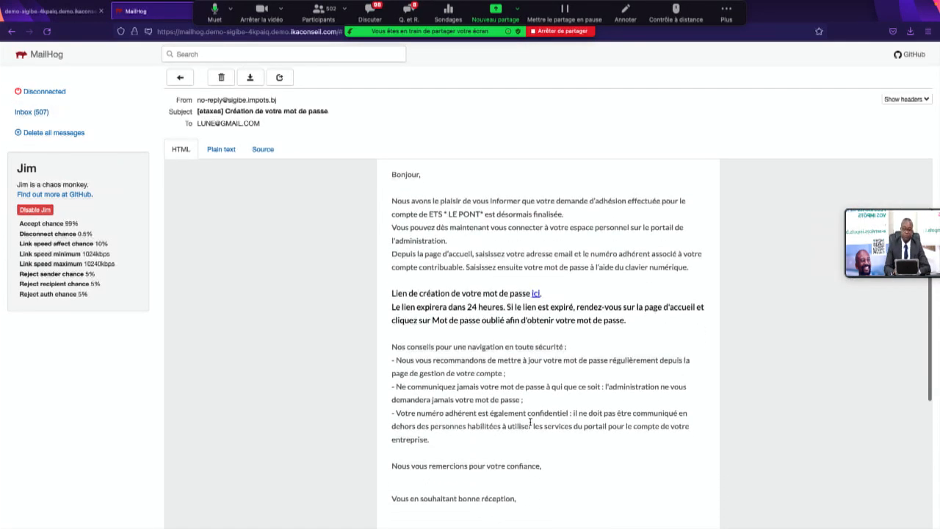
left_click(536, 295)
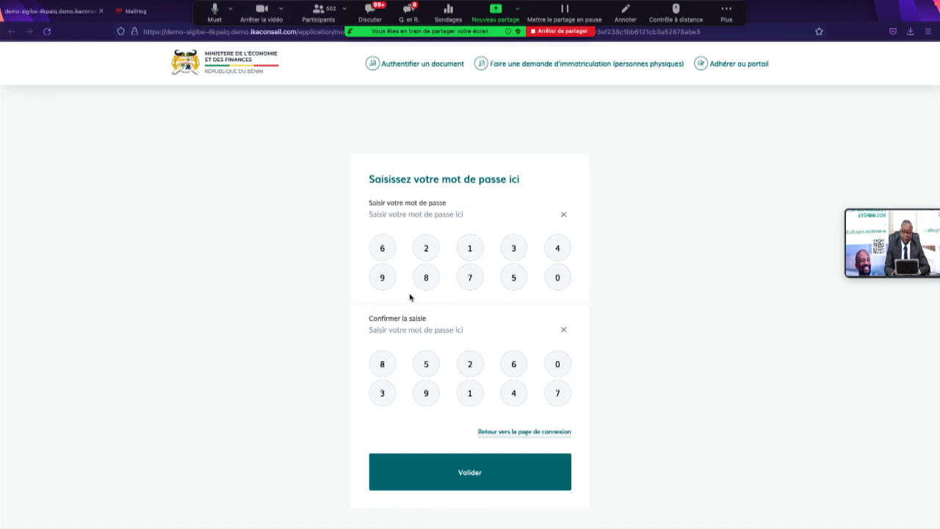
Step: Enter and confirm a new keypad password, validate it, then switch to the Excel desktop
left_click(469, 250)
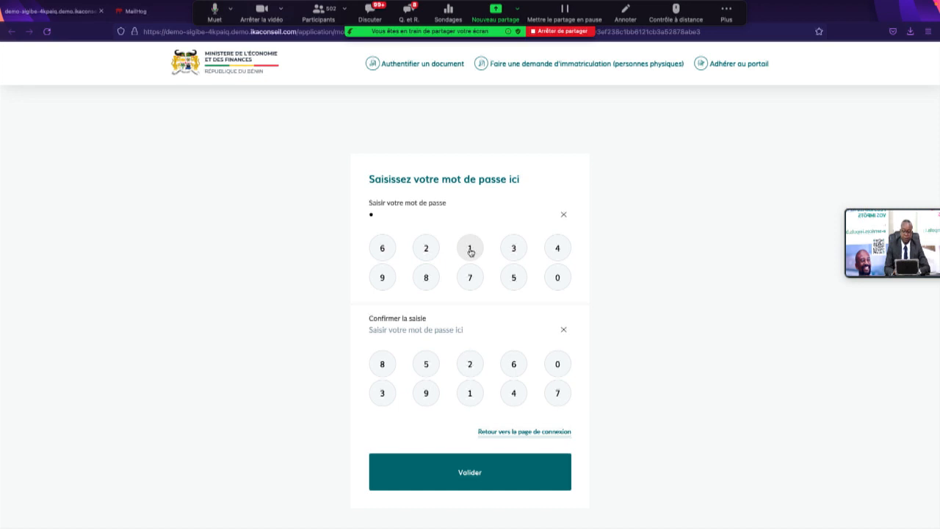
left_click(551, 282)
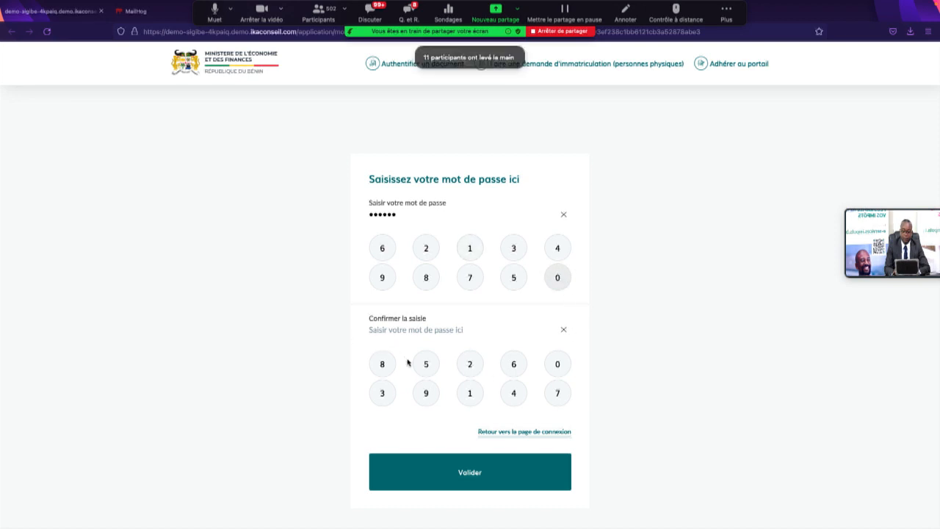
left_click(469, 394)
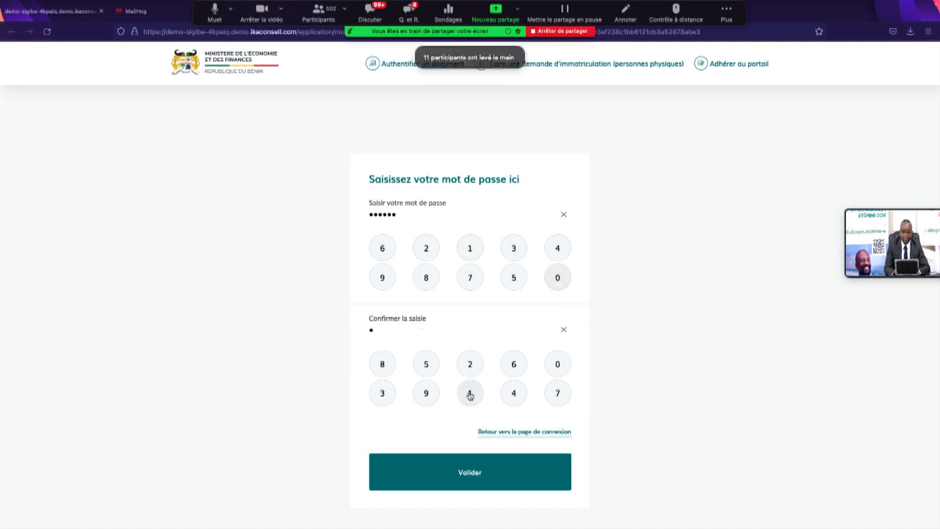
left_click(561, 375)
left_click(471, 394)
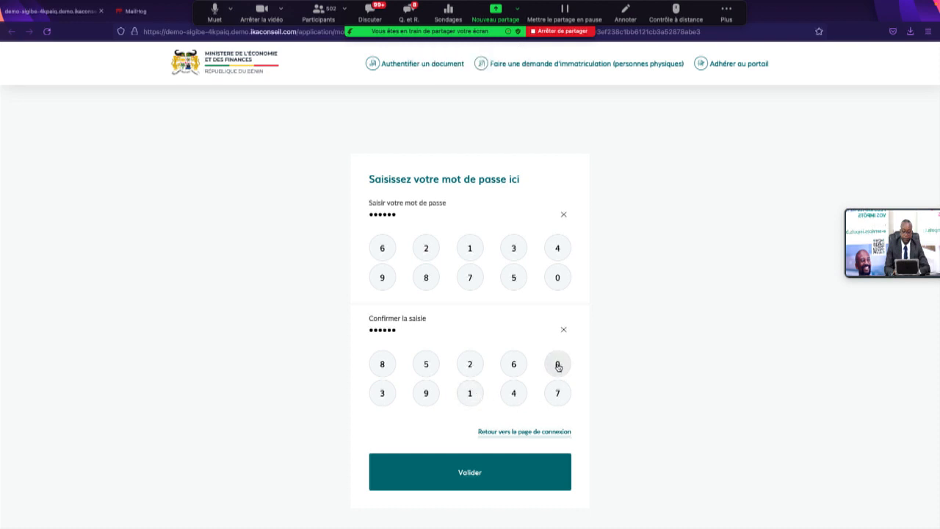
left_click(485, 478)
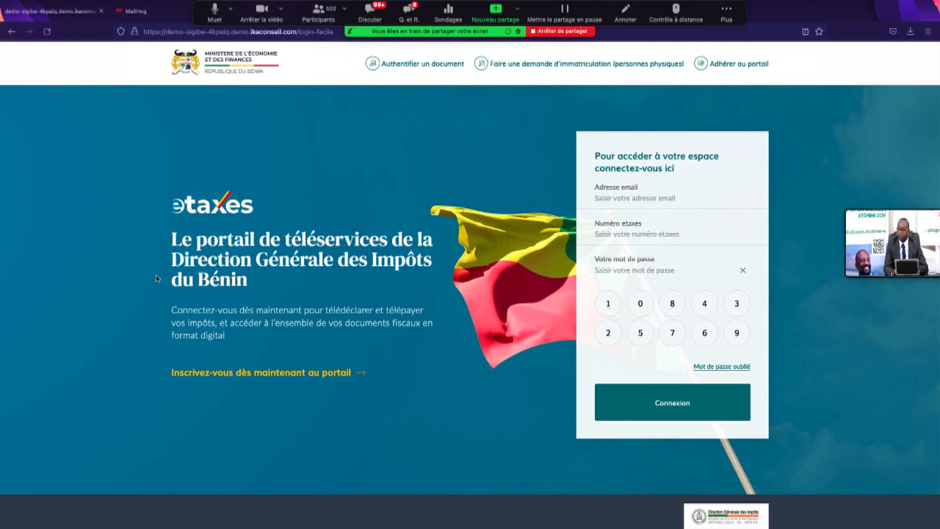
key("ctrl+Left")
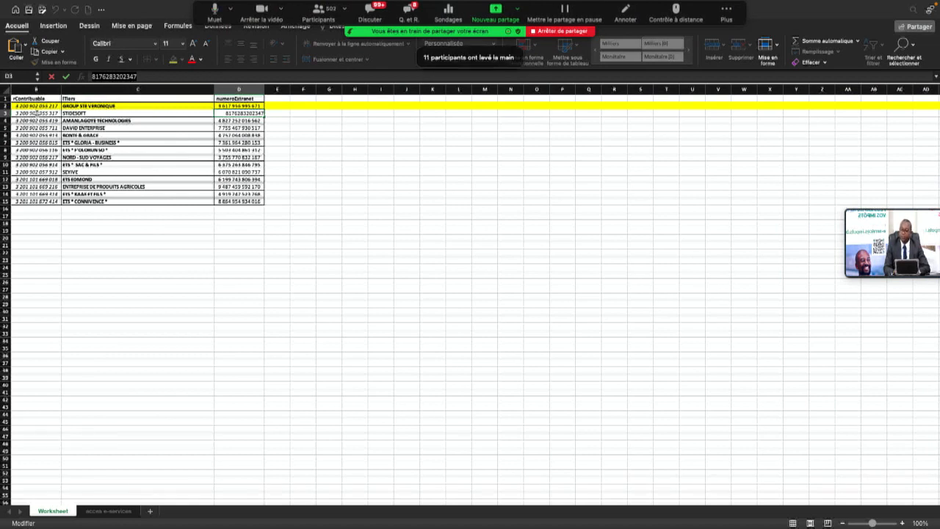
Step: Show the 'accès e-services' sheet and start an e-mail from row 30's address link
left_click(108, 510)
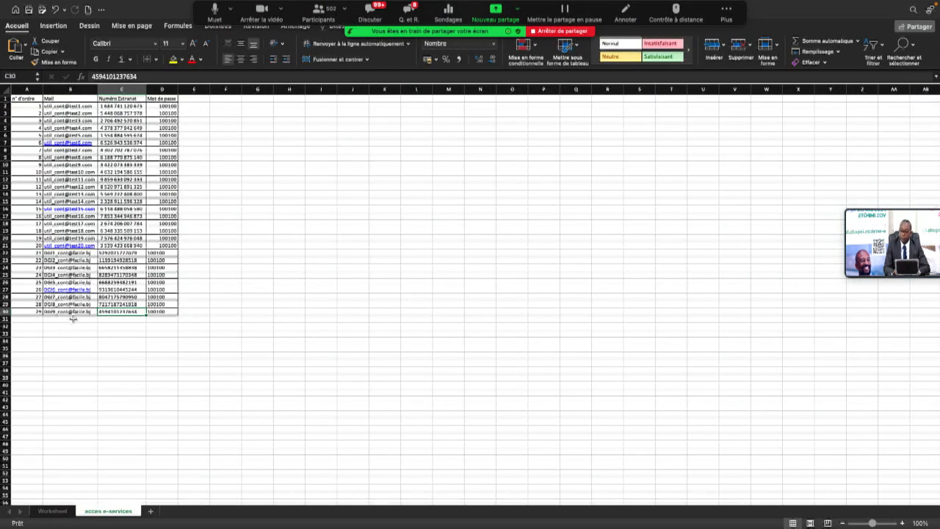
scroll(73, 319, "down", 1)
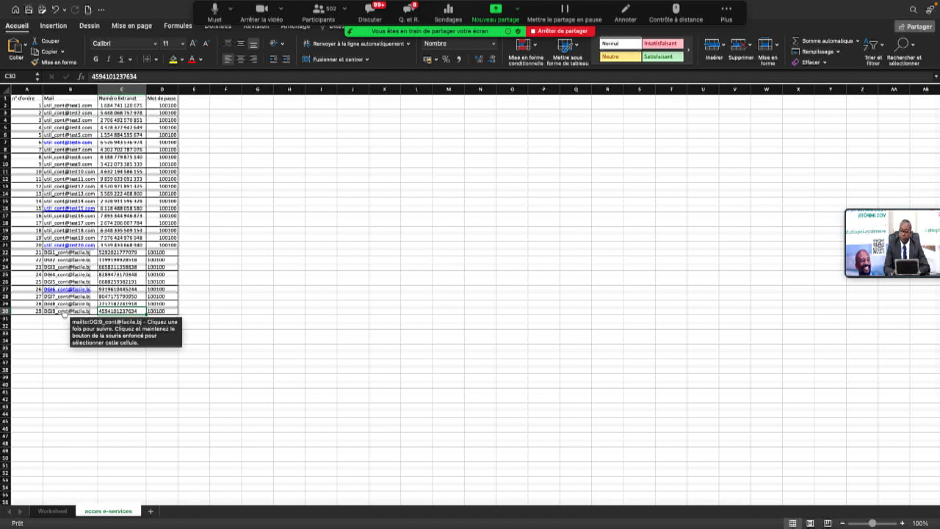
left_click(24, 309)
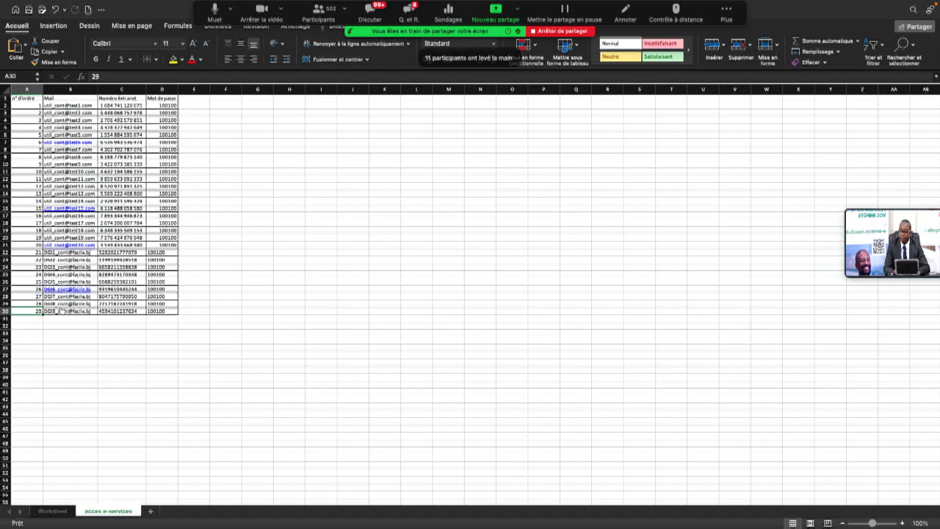
left_click(78, 312)
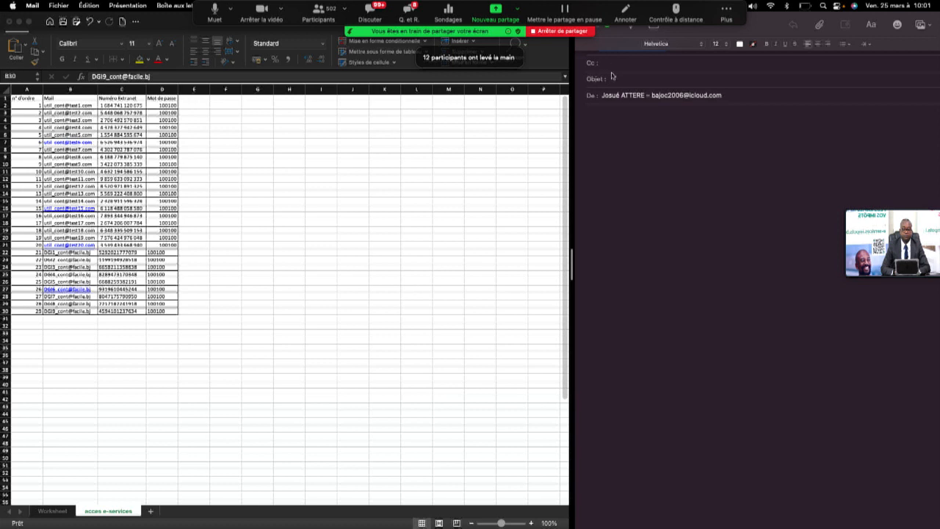
Step: Bring the spreadsheet back and select the first test account's e-mail in B2
key("super+v")
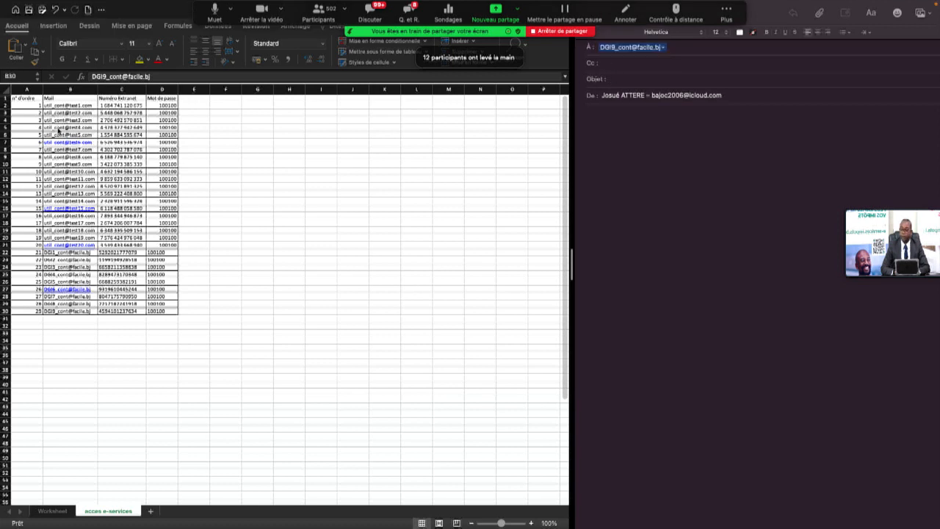
left_click(26, 108)
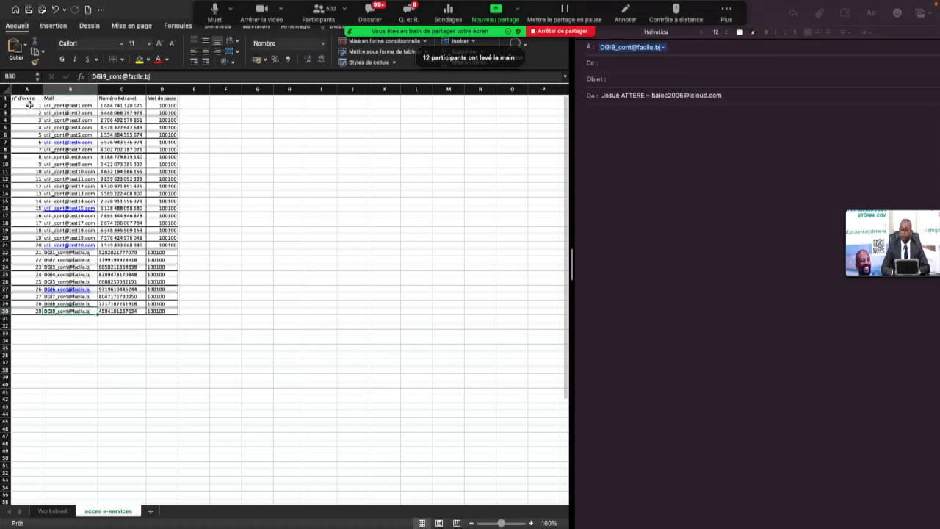
left_click(30, 105)
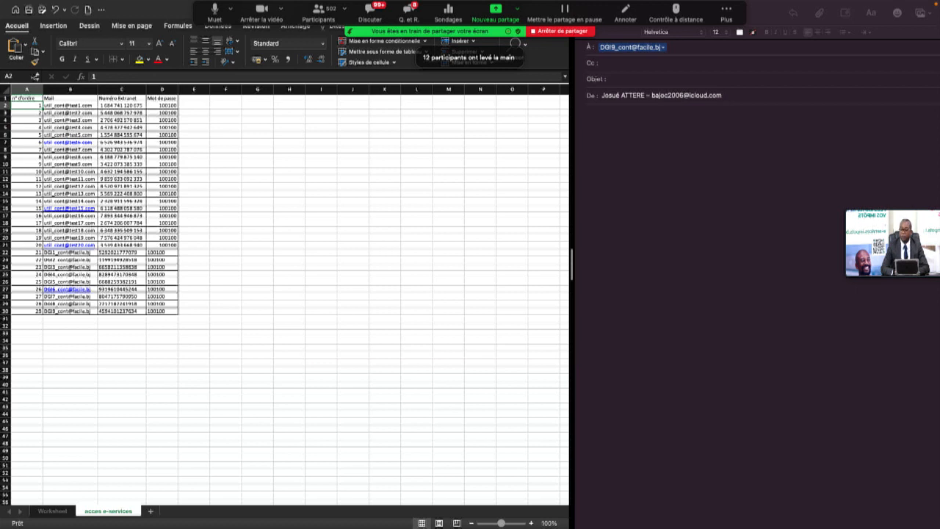
left_click(64, 107)
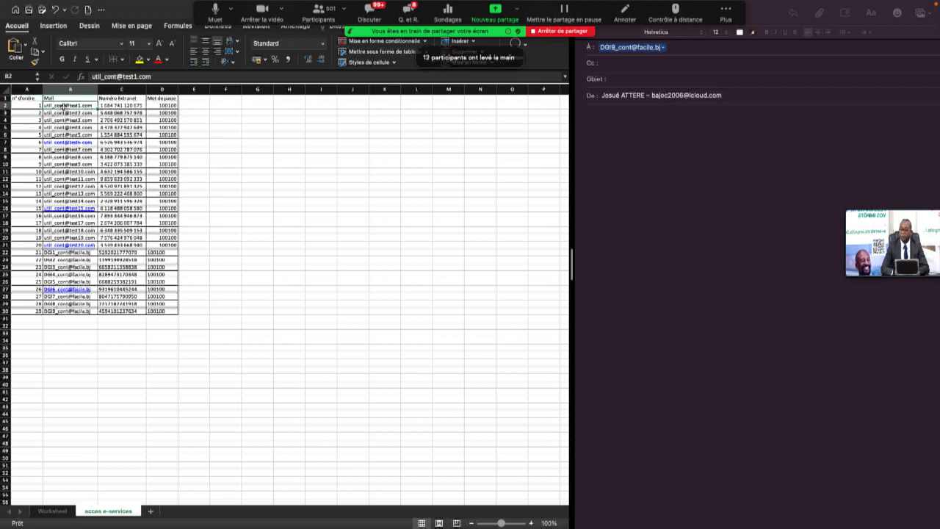
right_click(65, 107)
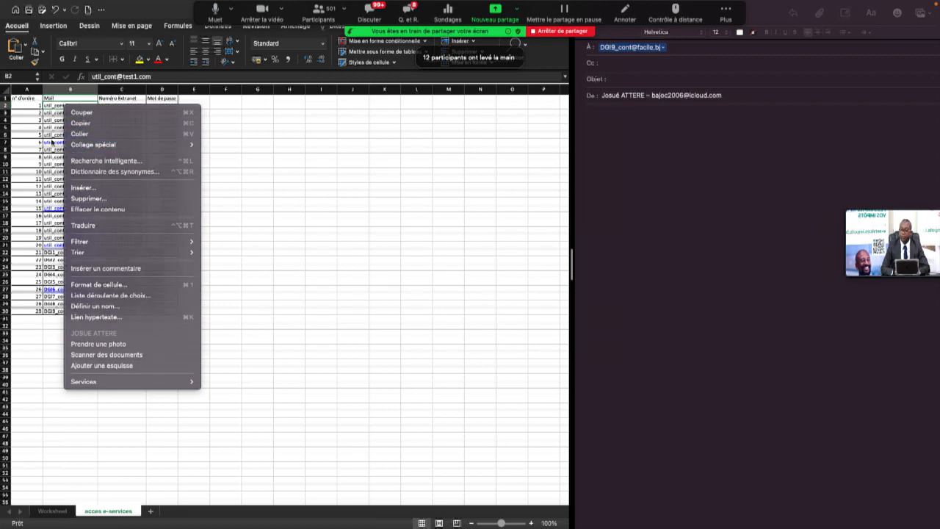
left_click(53, 141)
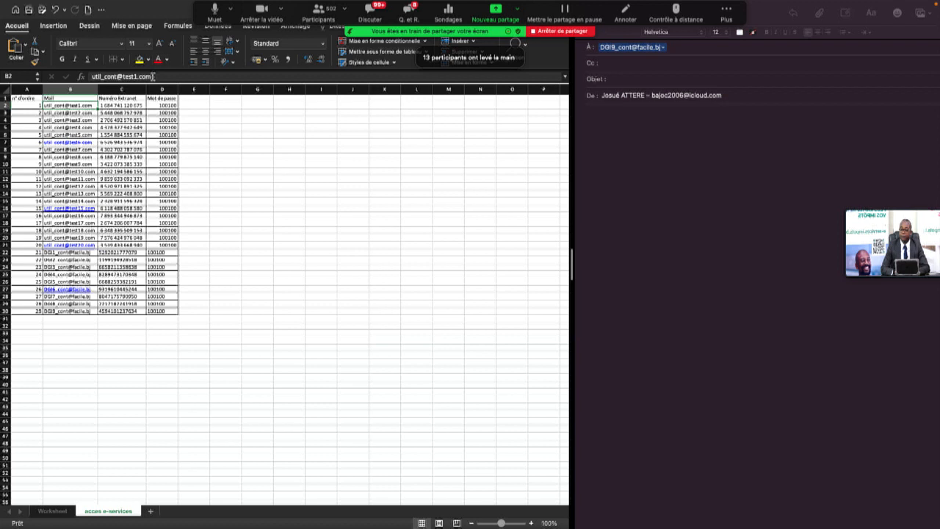
Step: Copy the e-mail address from the formula bar and return to the etaxes login page
left_click(103, 77)
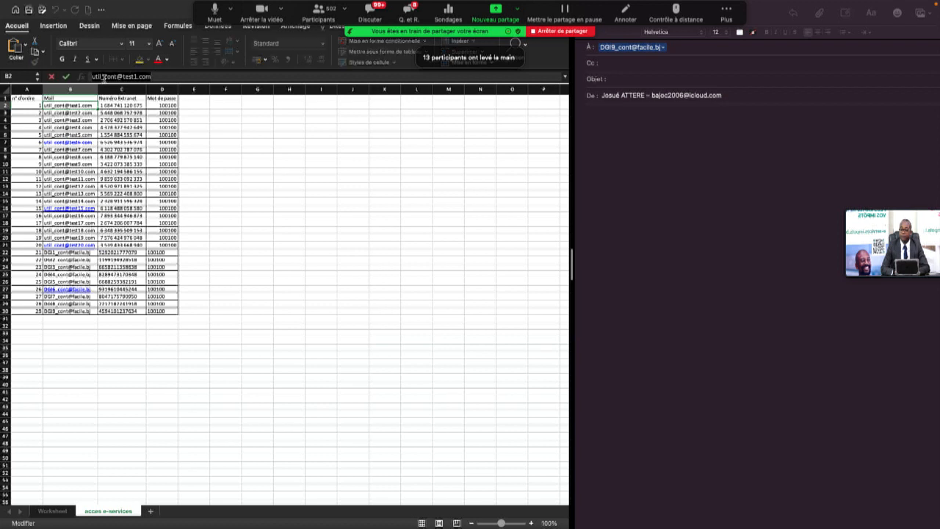
right_click(104, 78)
left_click(147, 94)
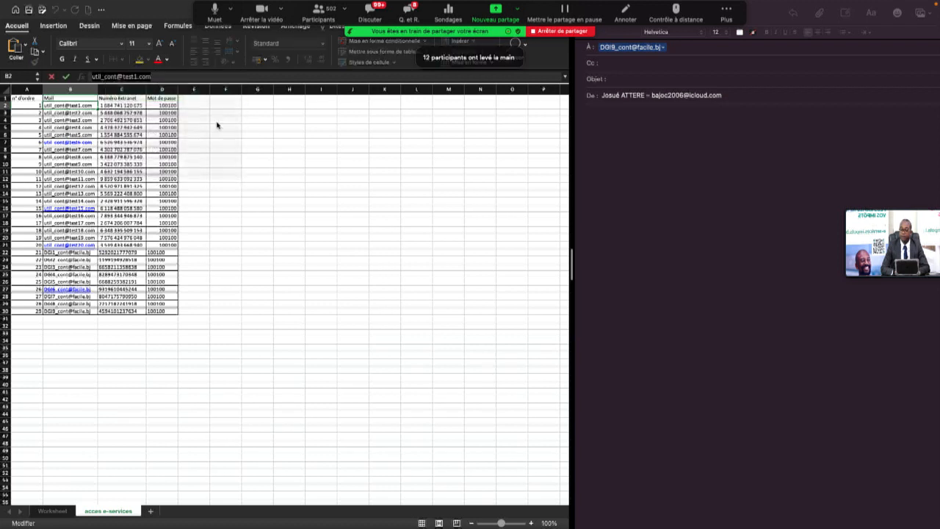
key("super+Tab")
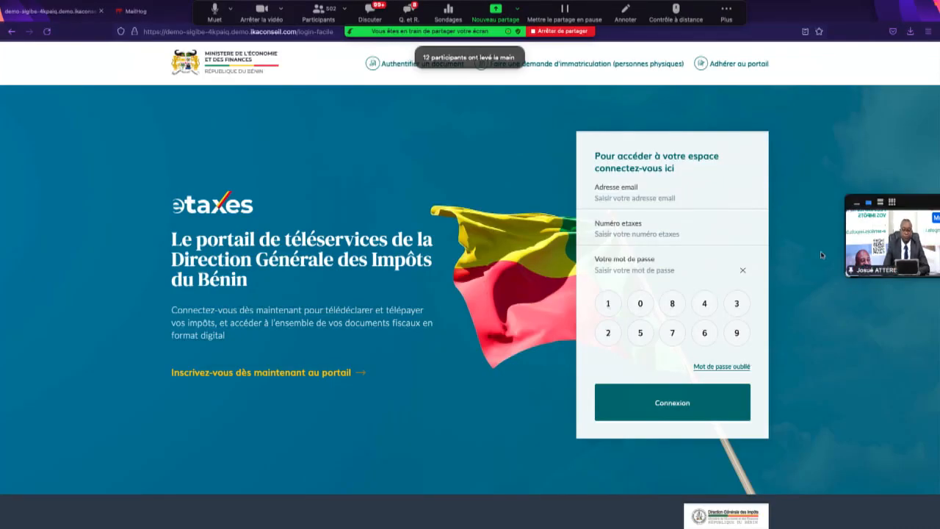
Step: Paste the copied e-mail into the Adresse email field, then return to the spreadsheet
left_click(616, 198)
right_click(616, 199)
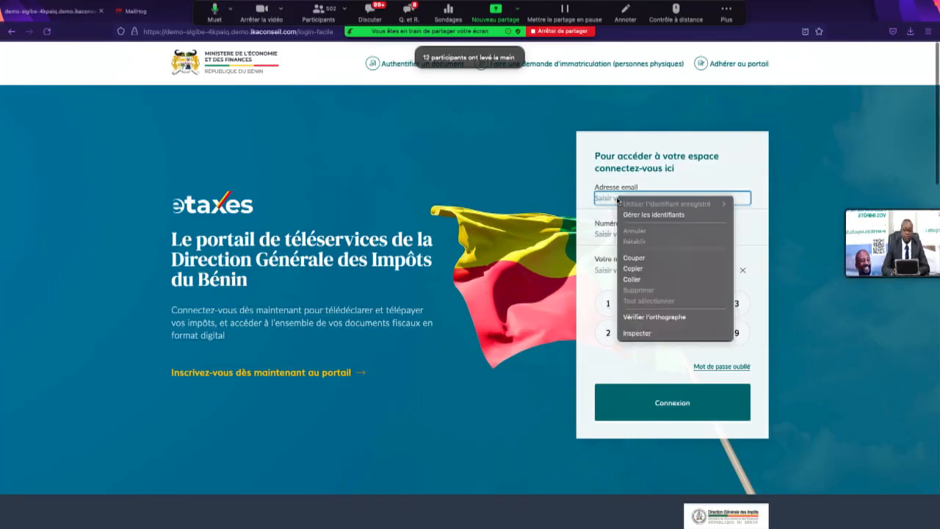
left_click(633, 279)
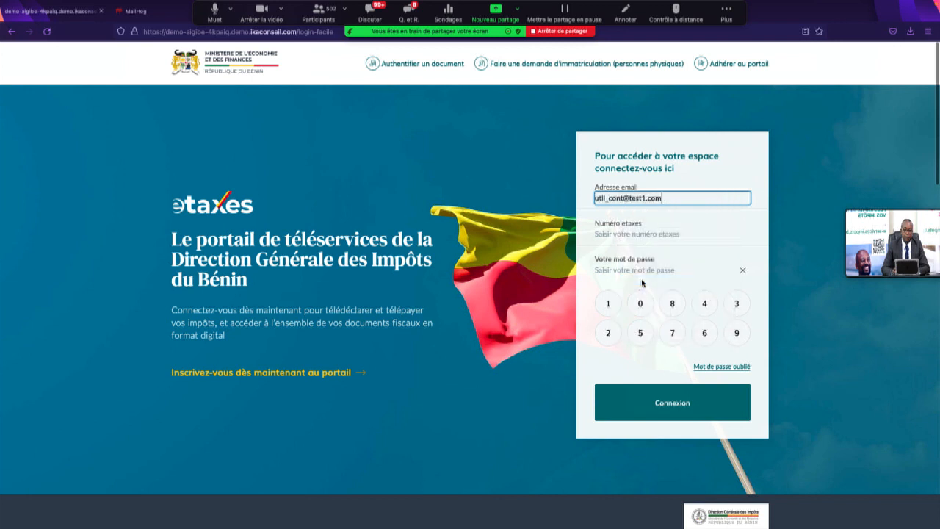
key("super+Tab")
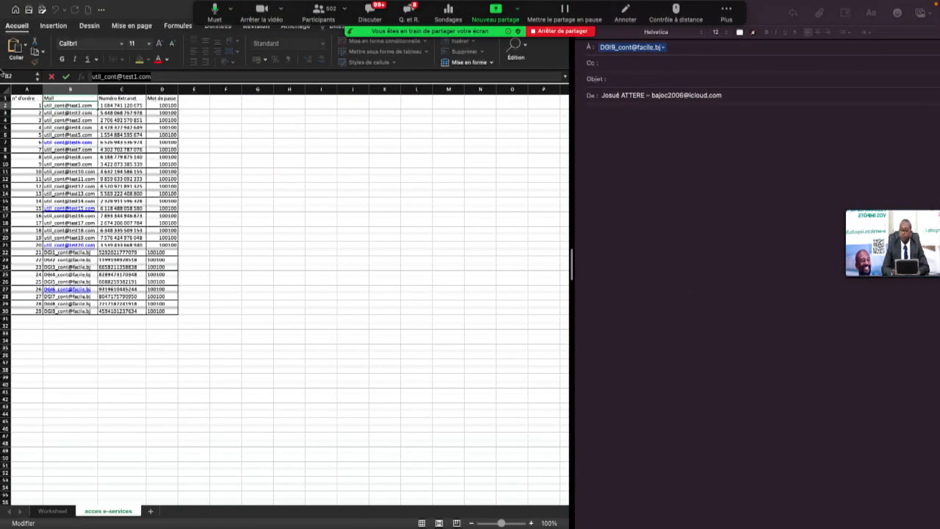
Step: Copy the first account's etaxes number from C2 and focus the login's Numéro etaxes field
left_click(125, 105)
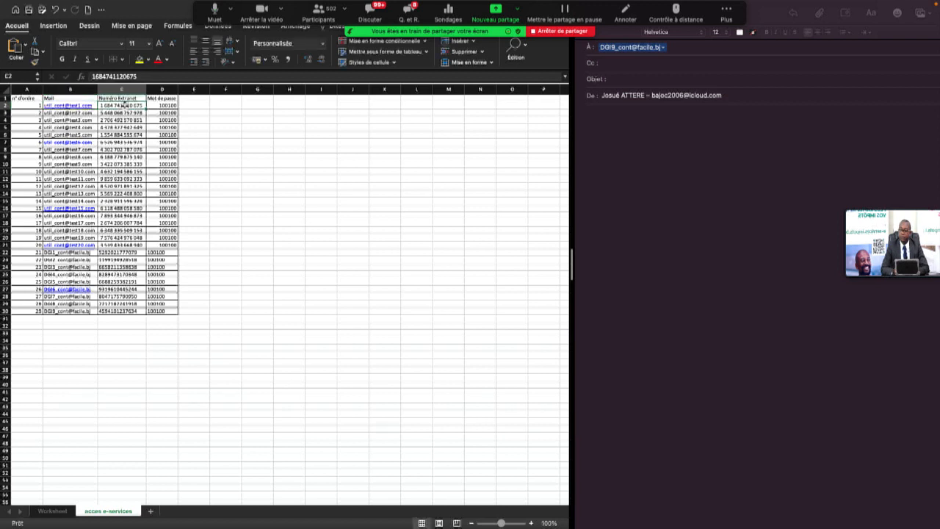
left_click(139, 77)
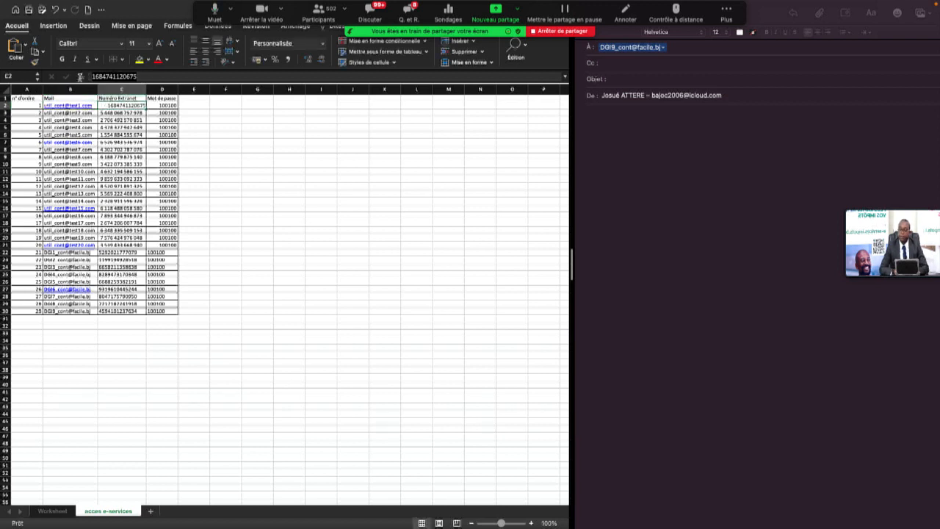
right_click(102, 79)
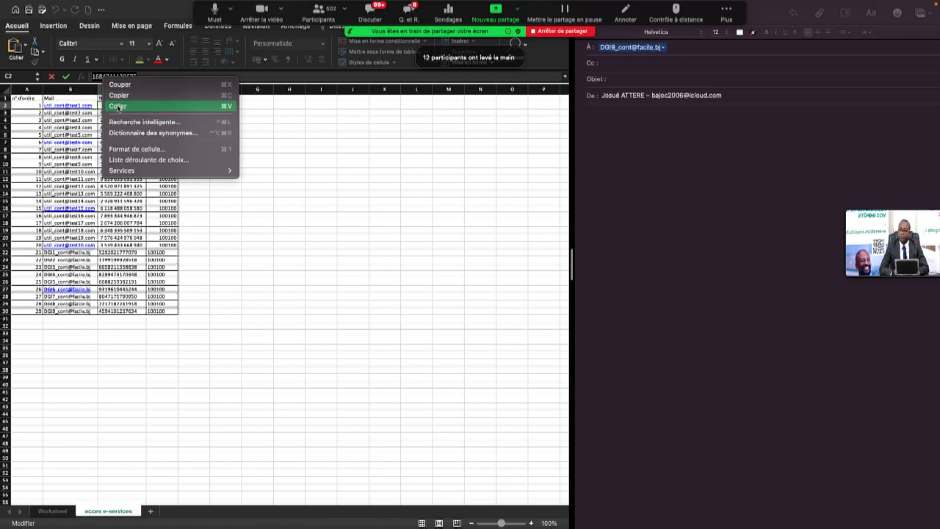
left_click(119, 94)
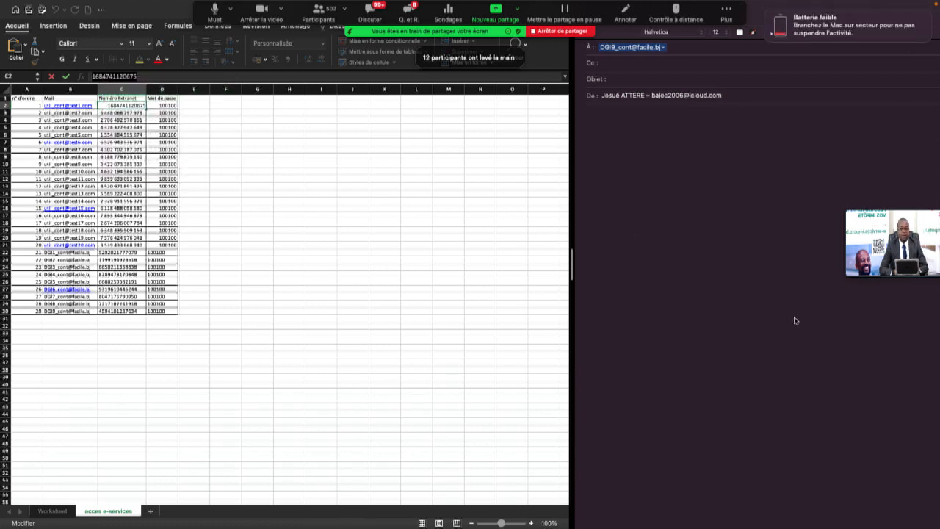
key("ctrl+Right")
left_click(655, 233)
Step: Paste the etaxes number, enter the keypad password, log in, and decline saving the login
right_click(655, 234)
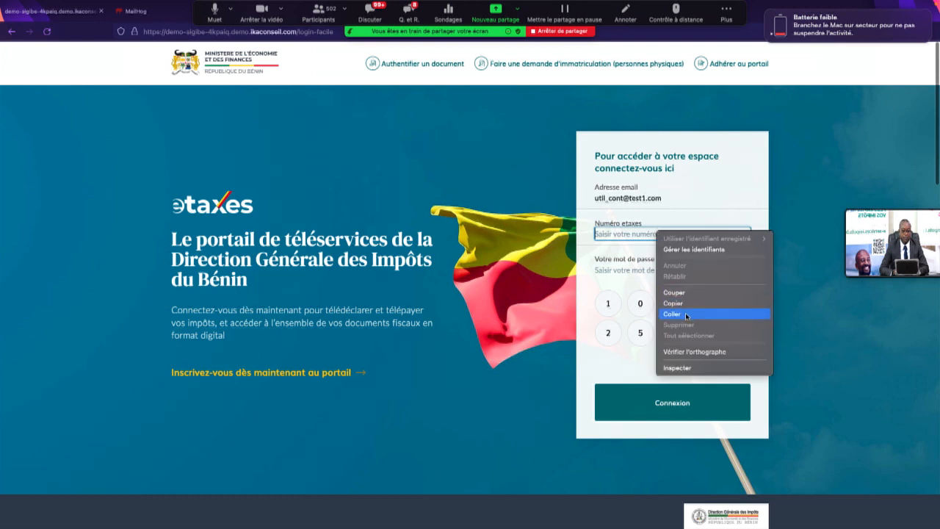
left_click(687, 314)
left_click(608, 304)
left_click(642, 303)
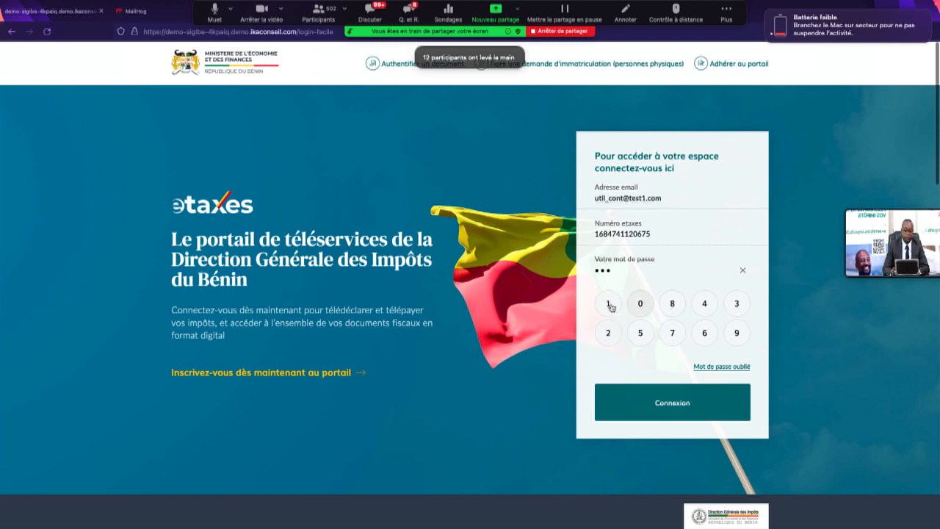
left_click(662, 402)
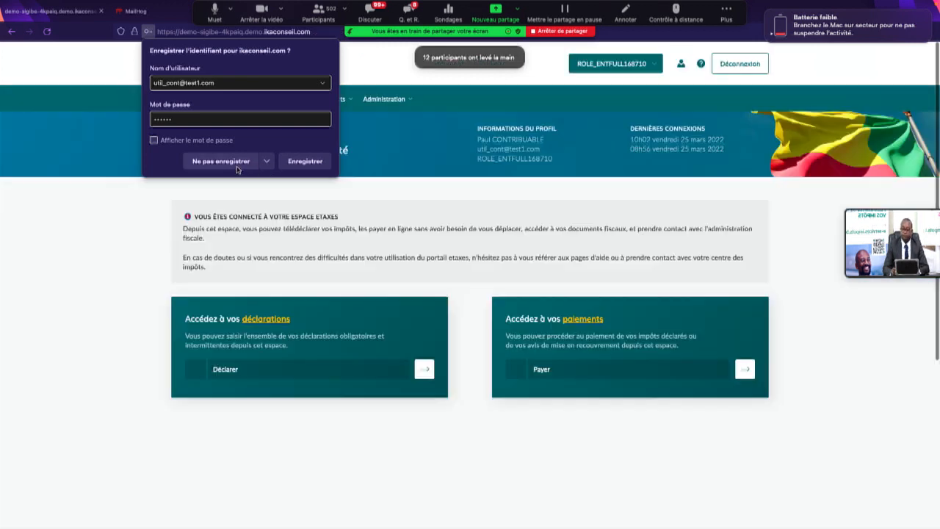
left_click(237, 167)
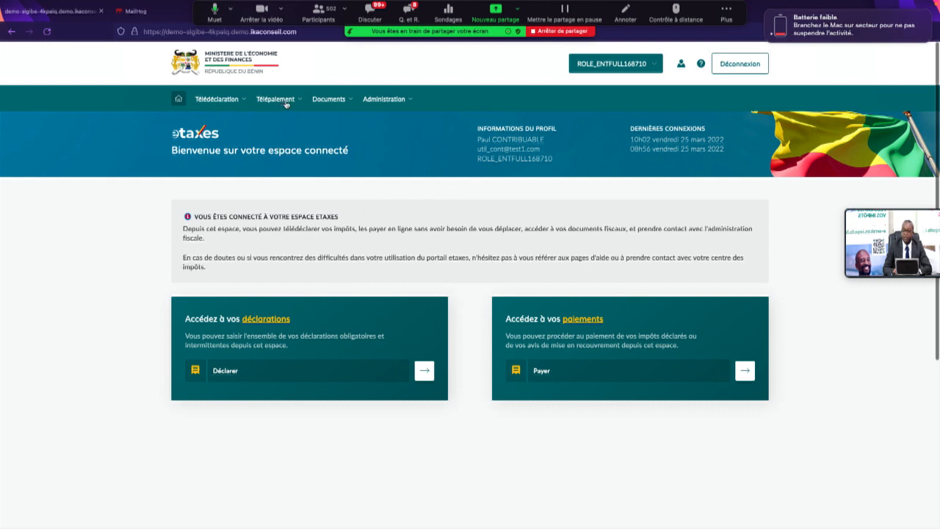
Step: Go to Administration > Gestion de vos comptes bancaires
left_click(411, 102)
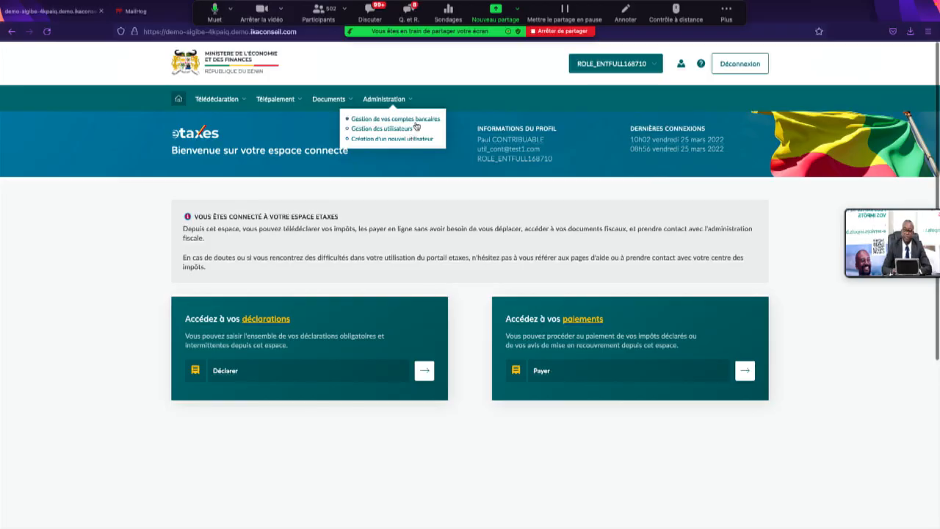
left_click(416, 123)
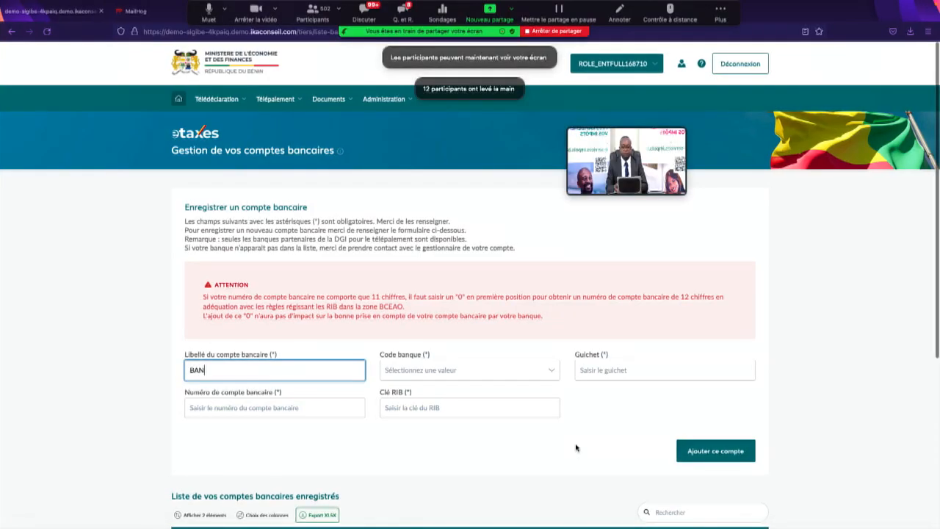
Step: Choose Ecobank Bénin as Code banque and enter 01001 as the Guichet
left_click(411, 371)
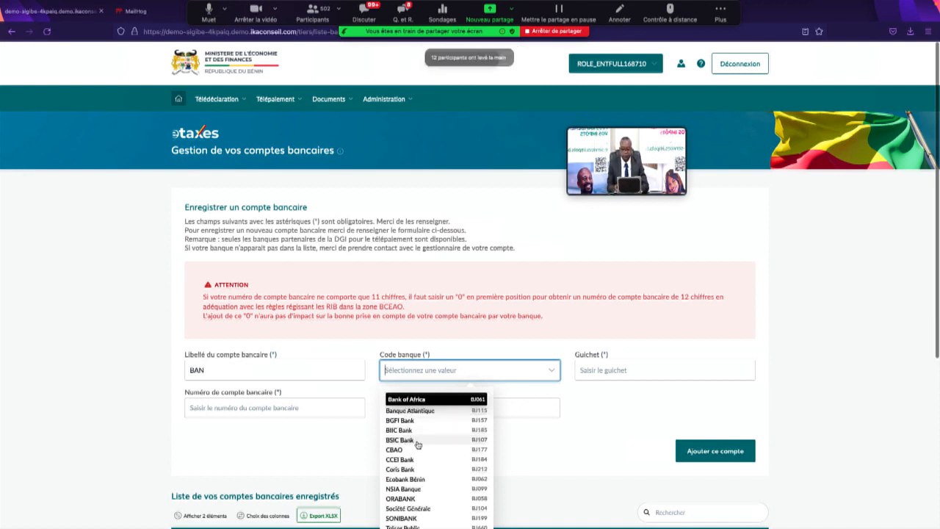
left_click(420, 480)
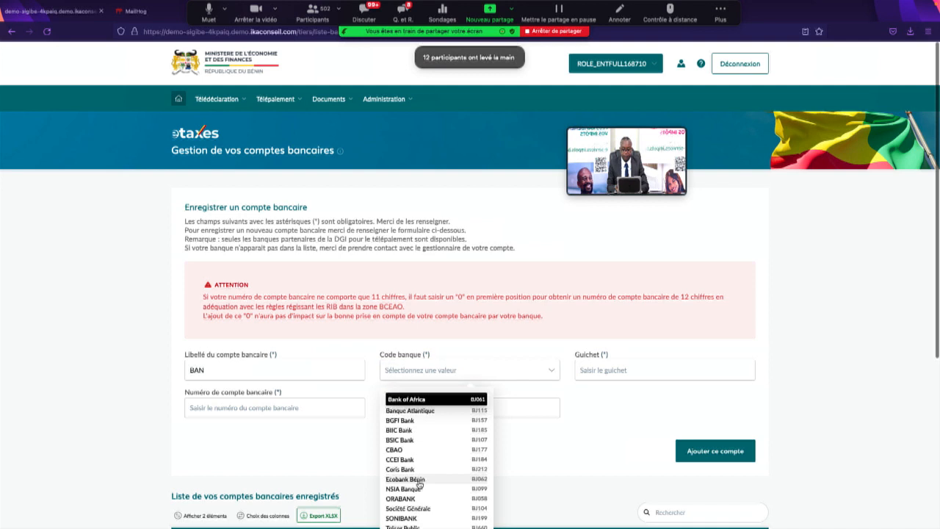
left_click(597, 371)
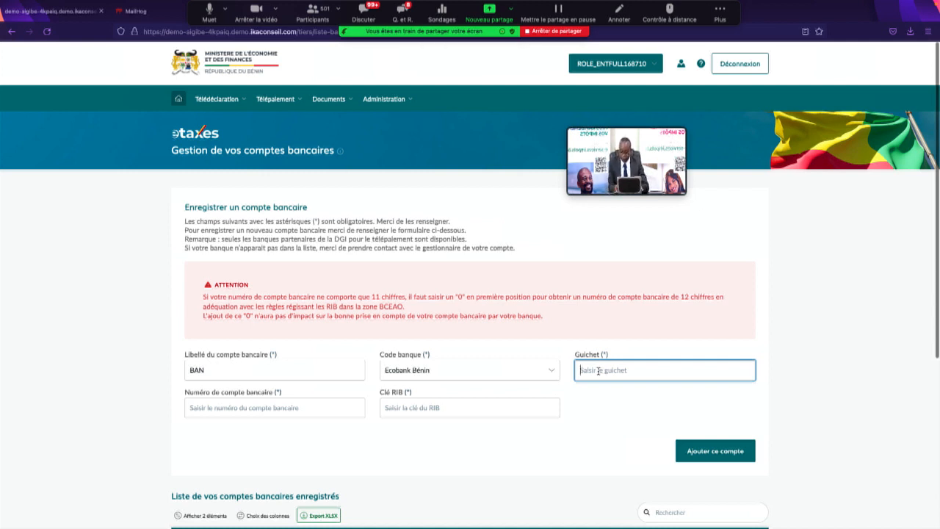
type("01")
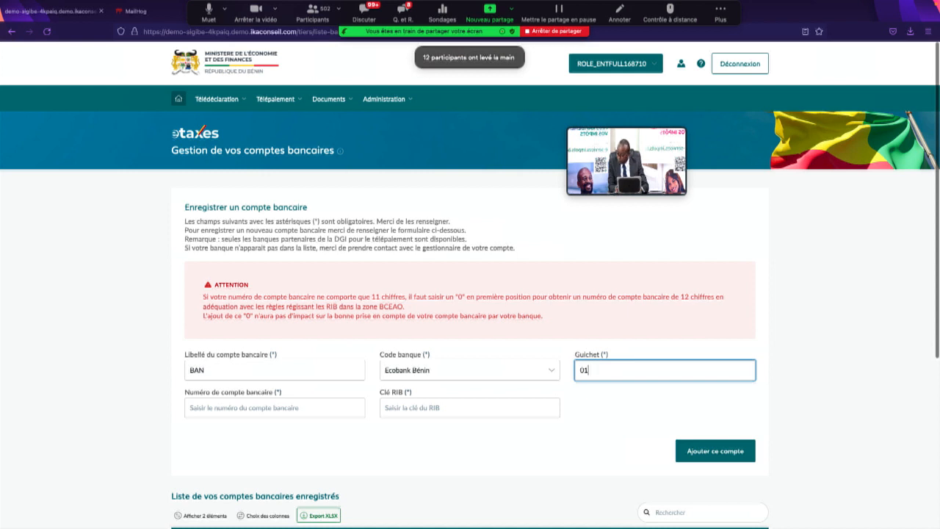
type("001")
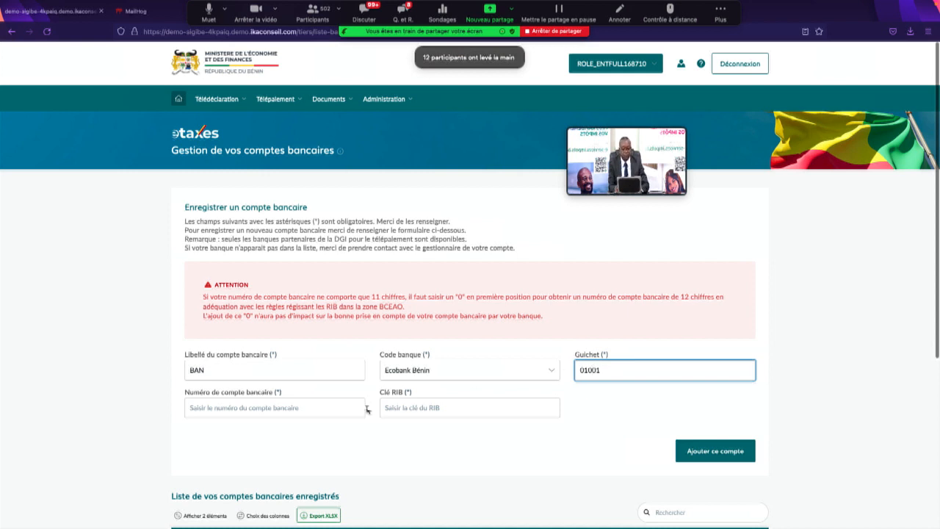
Step: Enter the bank account number and its Clé RIB
left_click(262, 411)
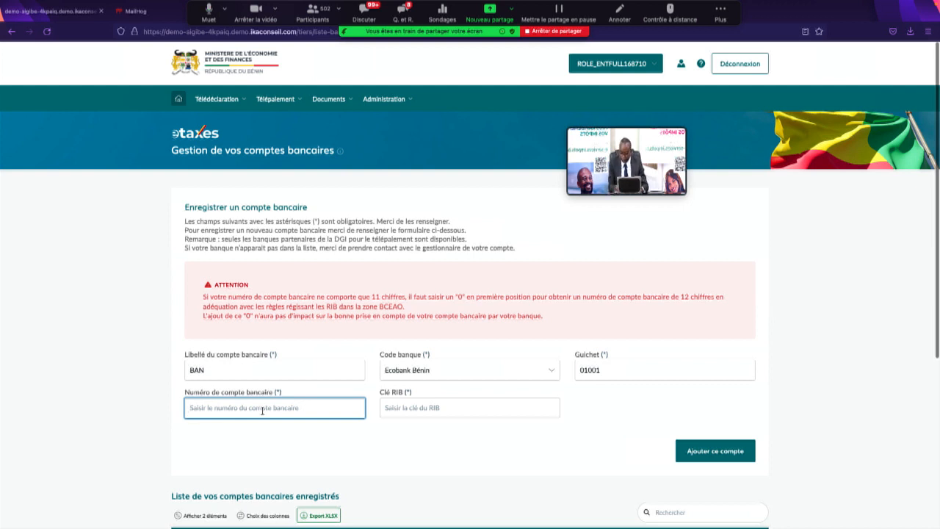
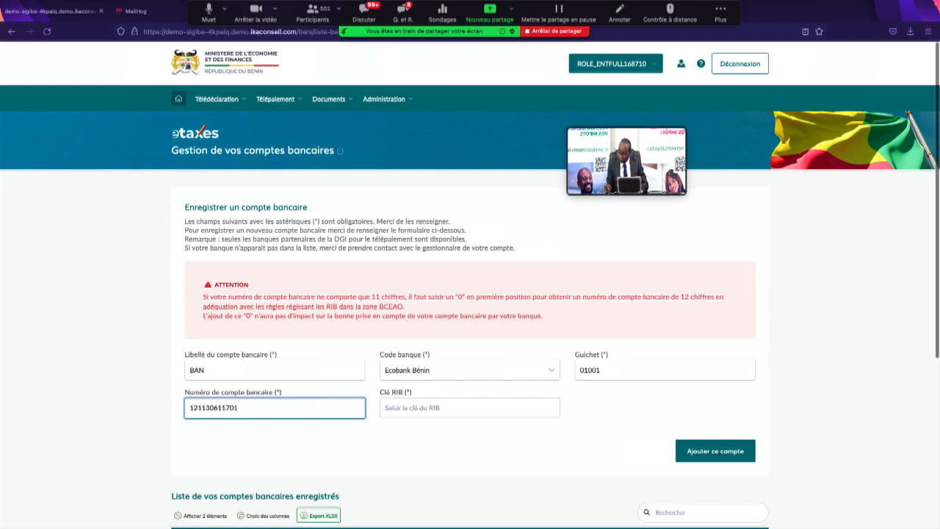
left_click(458, 409)
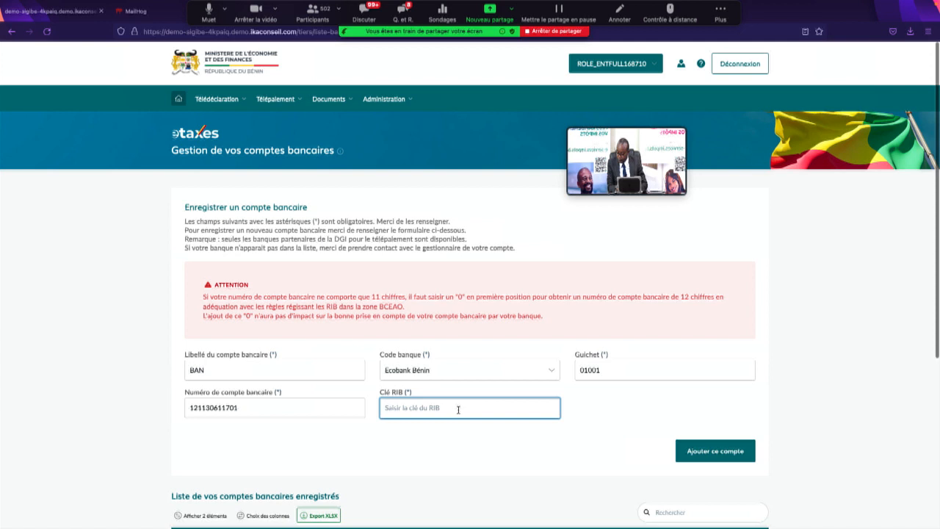
type("39")
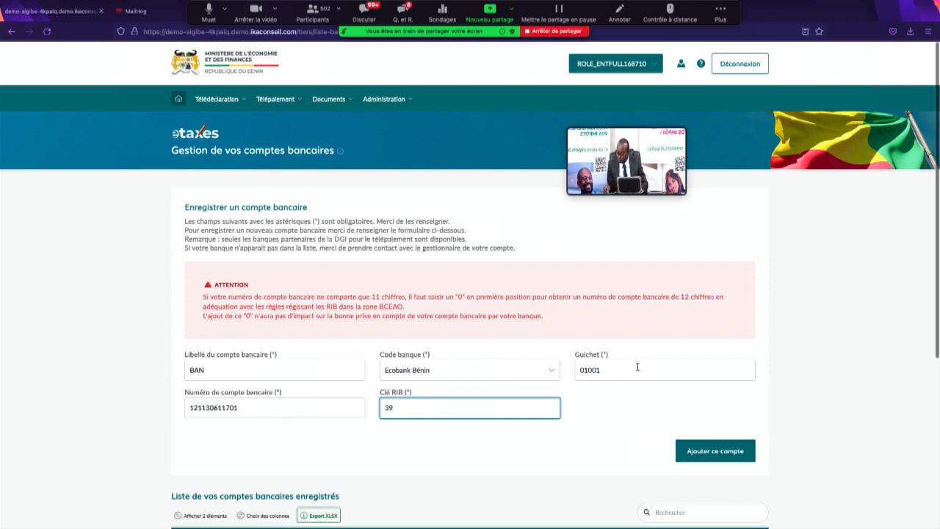
Step: Submit and confirm the Ecobank Bénin account, receiving 'Le compte bancaire est déjà existant.'
left_click(722, 456)
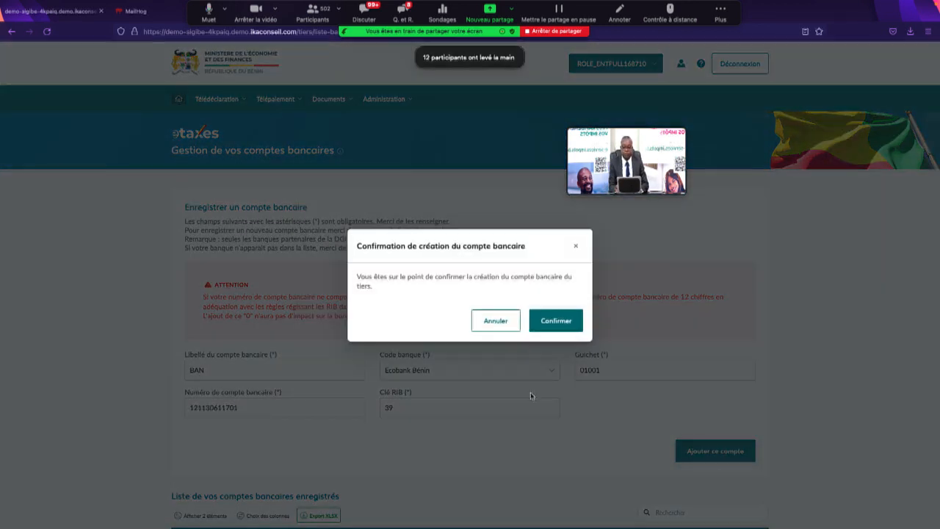
left_click(554, 321)
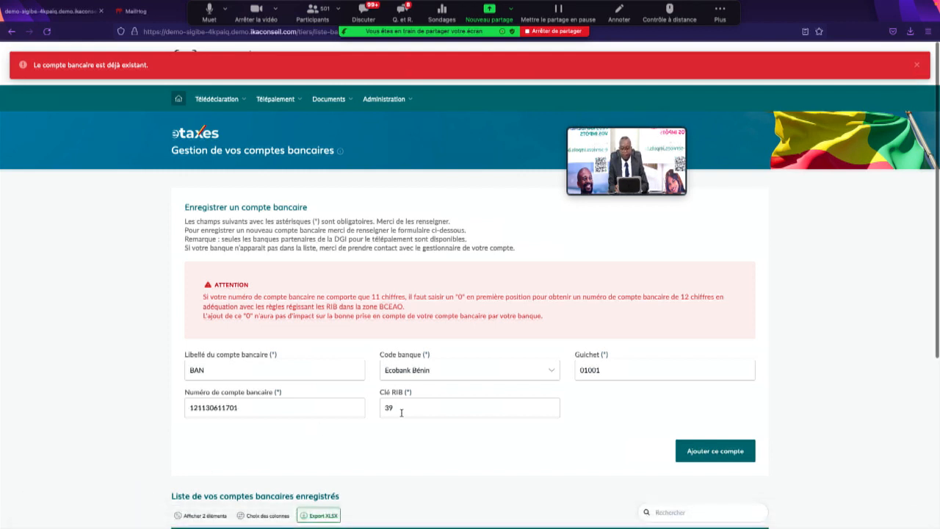
left_click(466, 373)
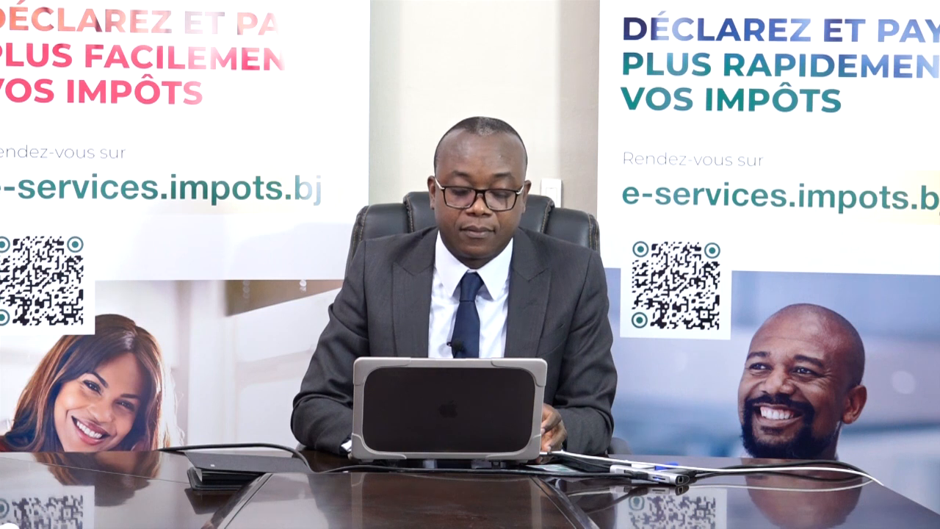